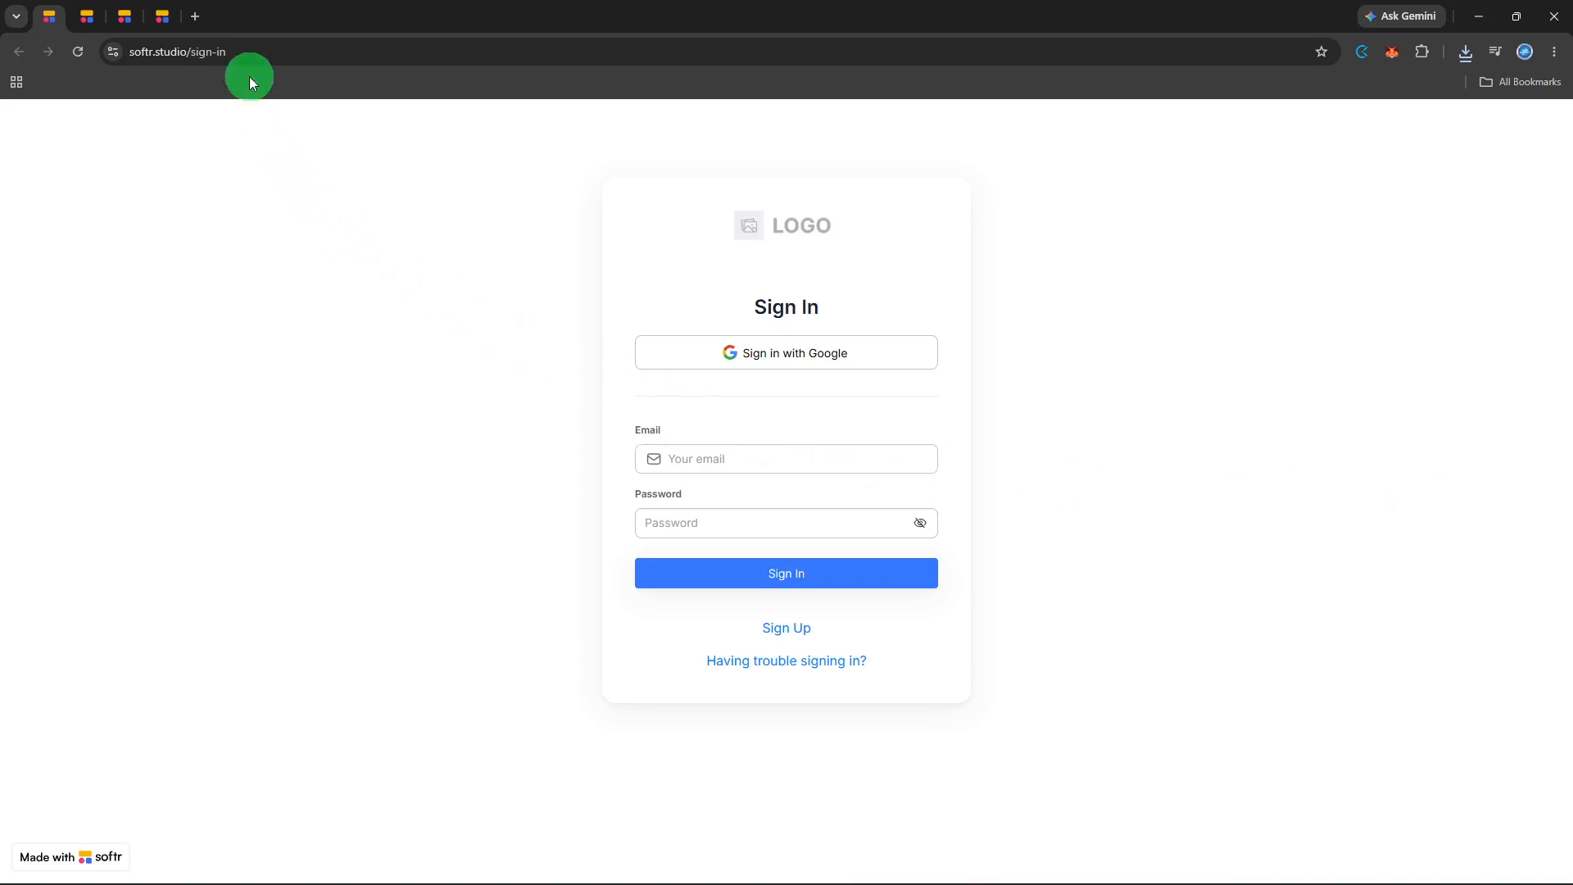
Sign in with Google and open the Welcome! application from the applications list.
click(711, 345)
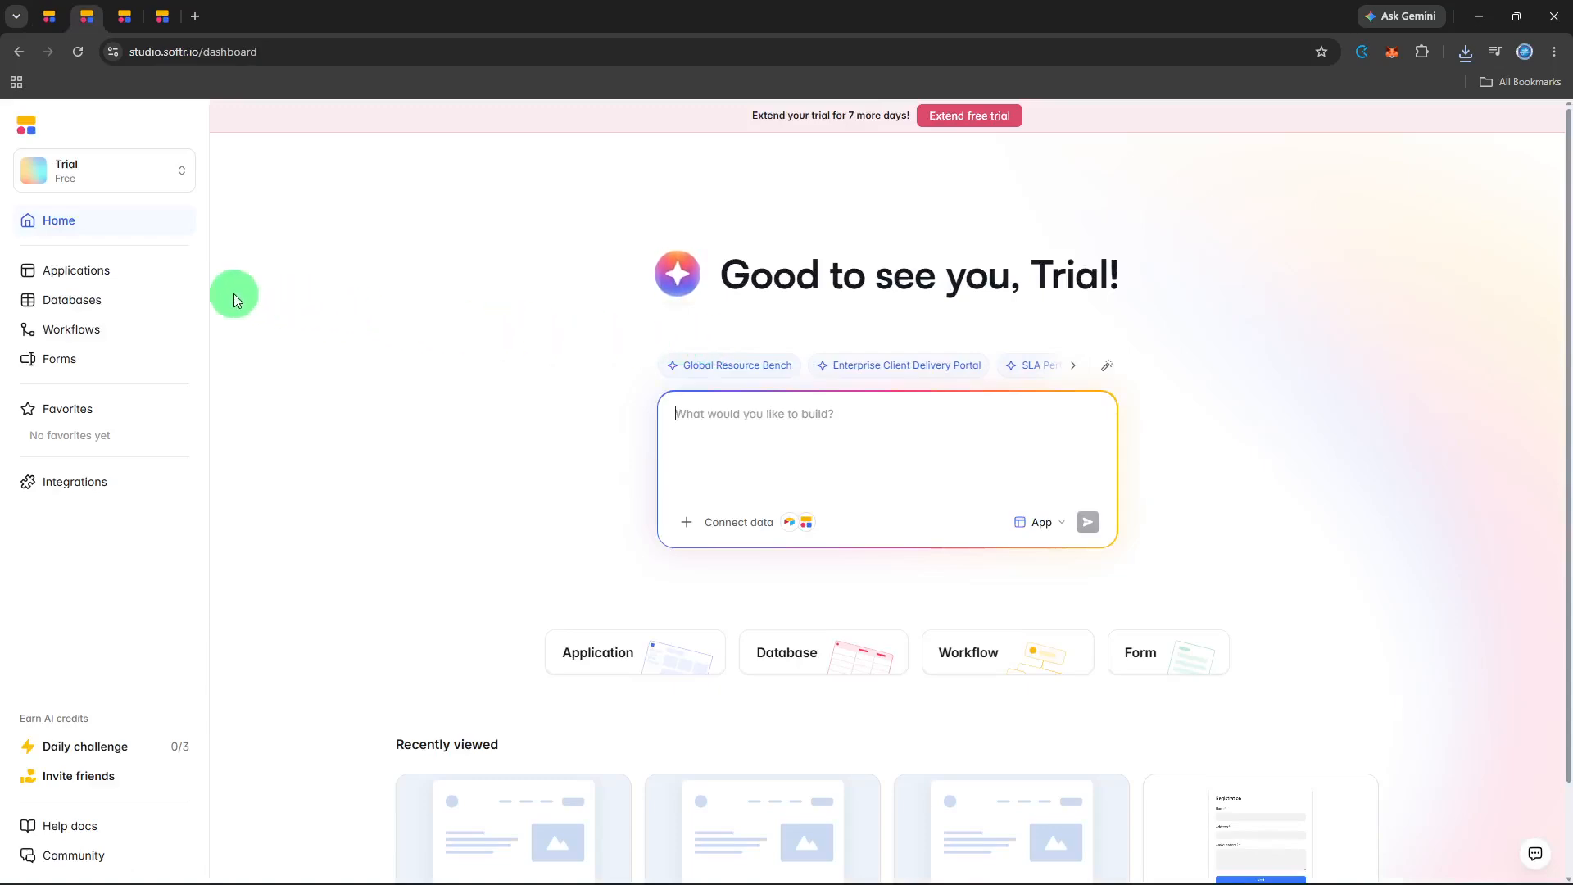
click(133, 274)
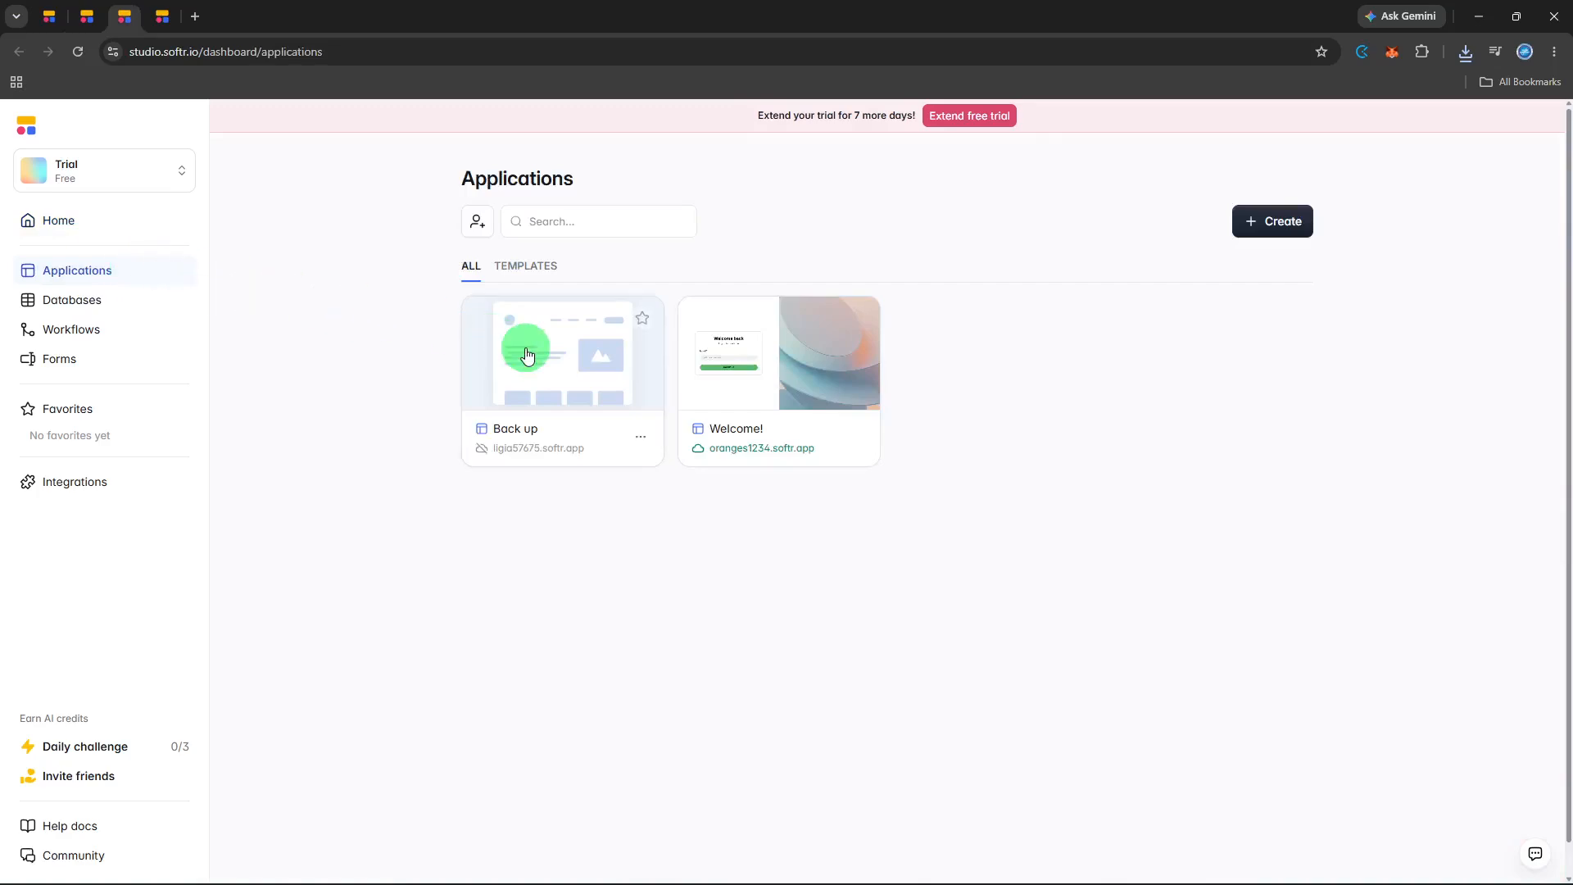
click(744, 383)
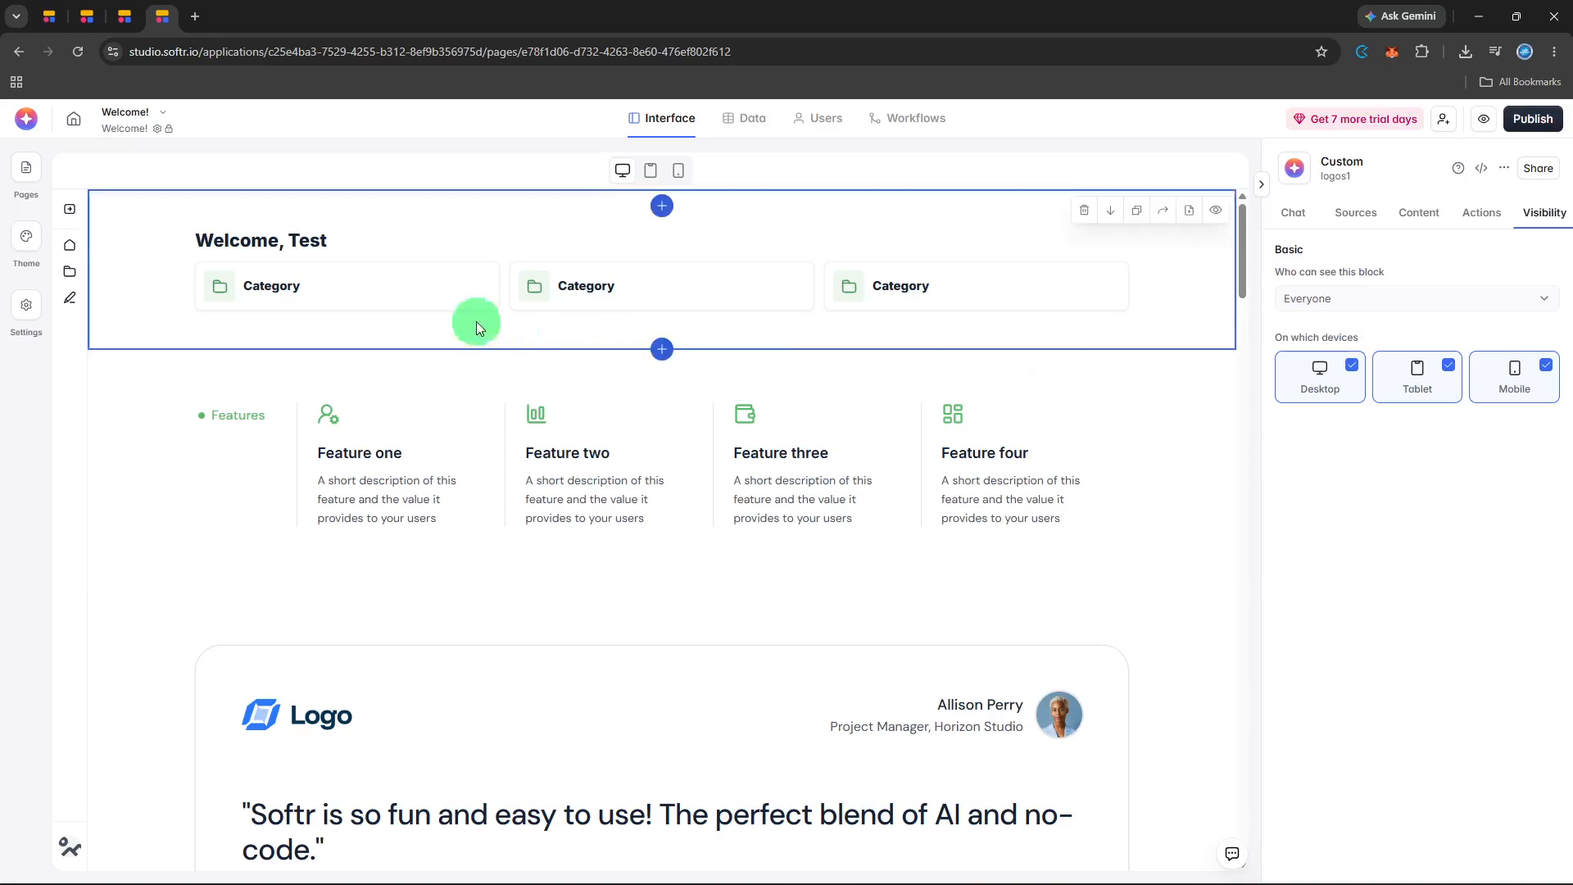
Open the app's Welcome! page and select the "Features you'll love" block with three image cards.
click(36, 185)
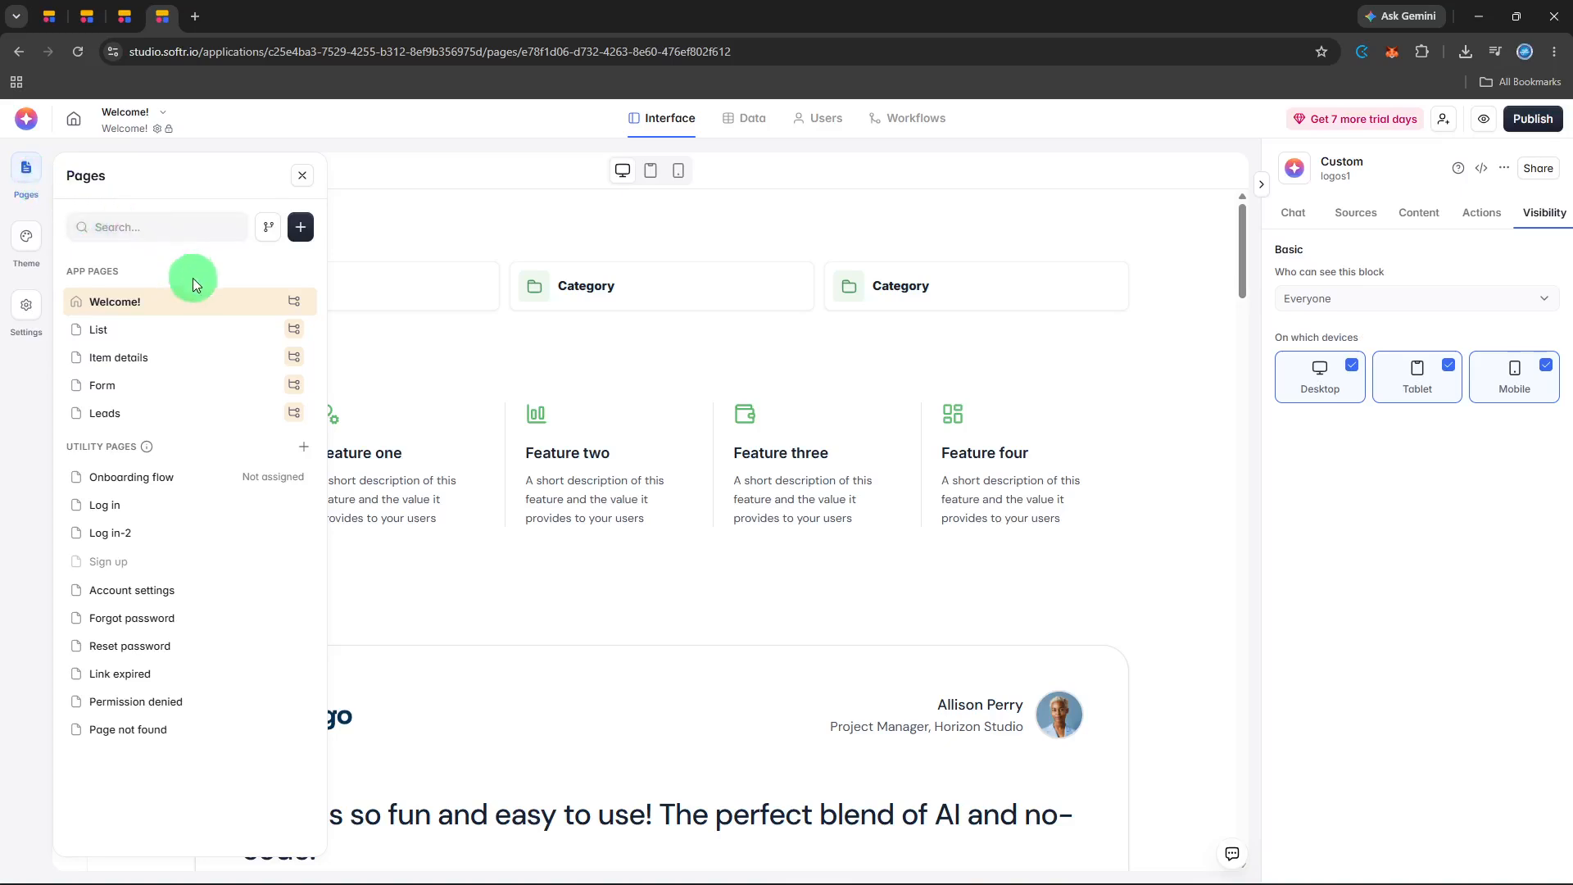
click(202, 303)
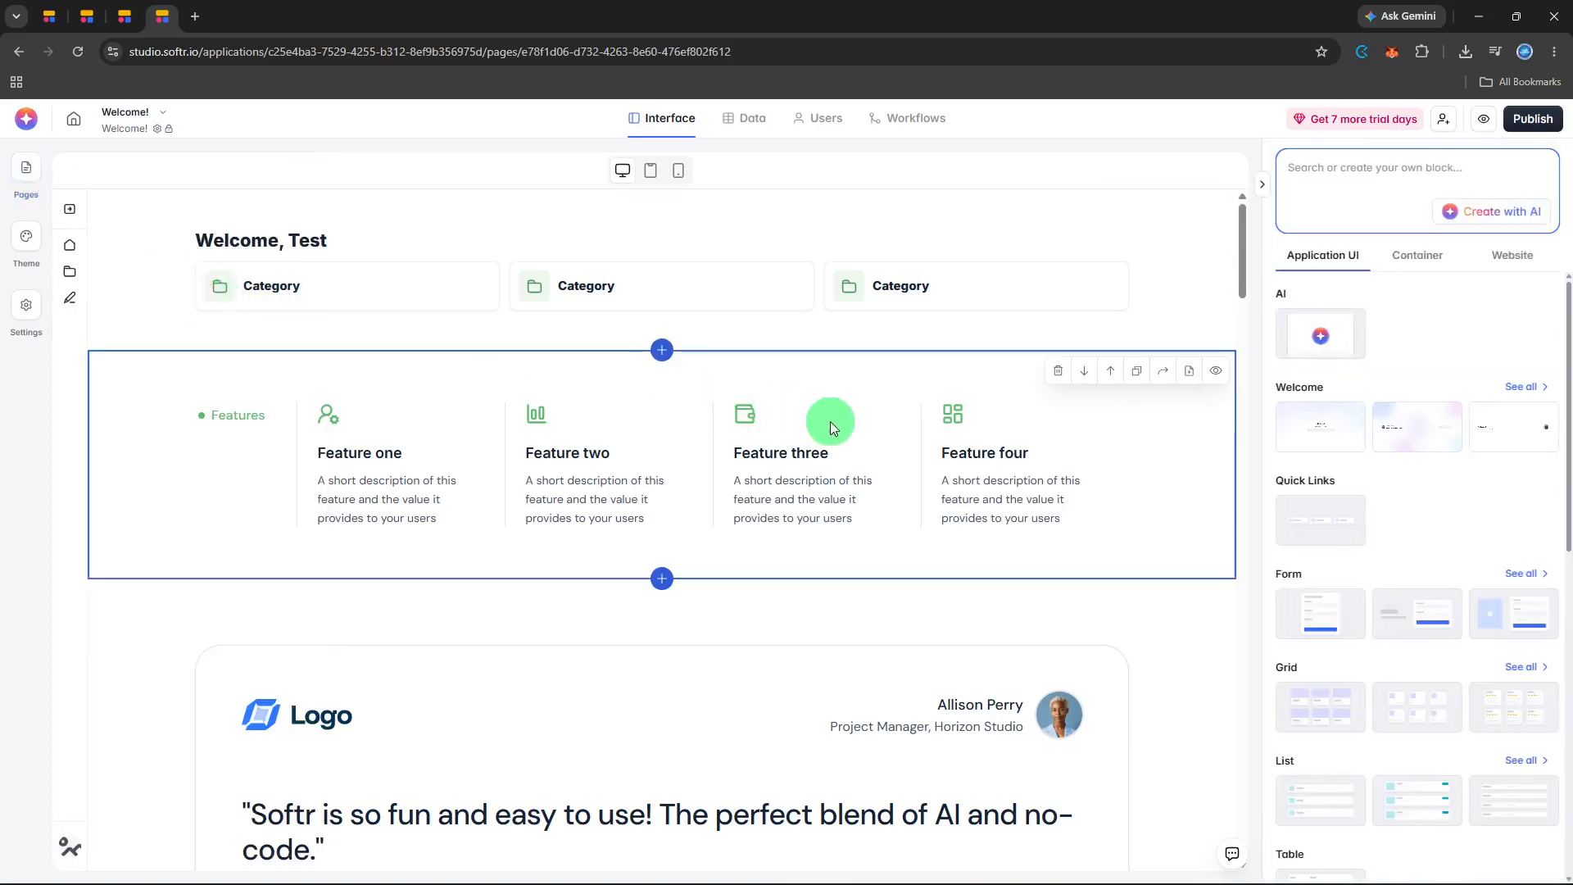
scroll(829, 421, down, 4)
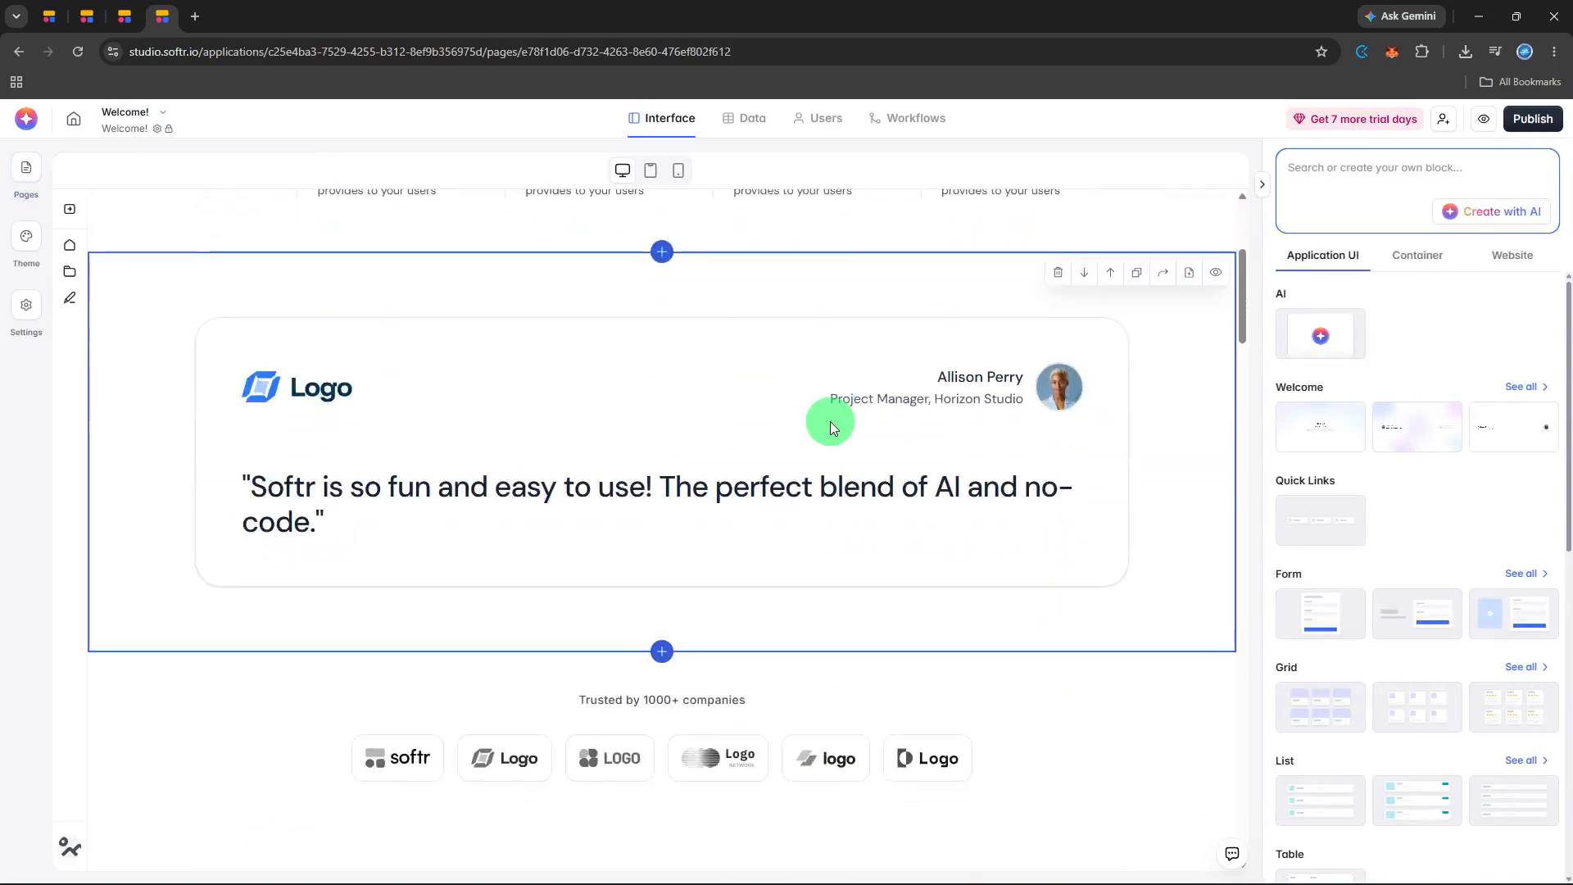
scroll(829, 422, down, 4)
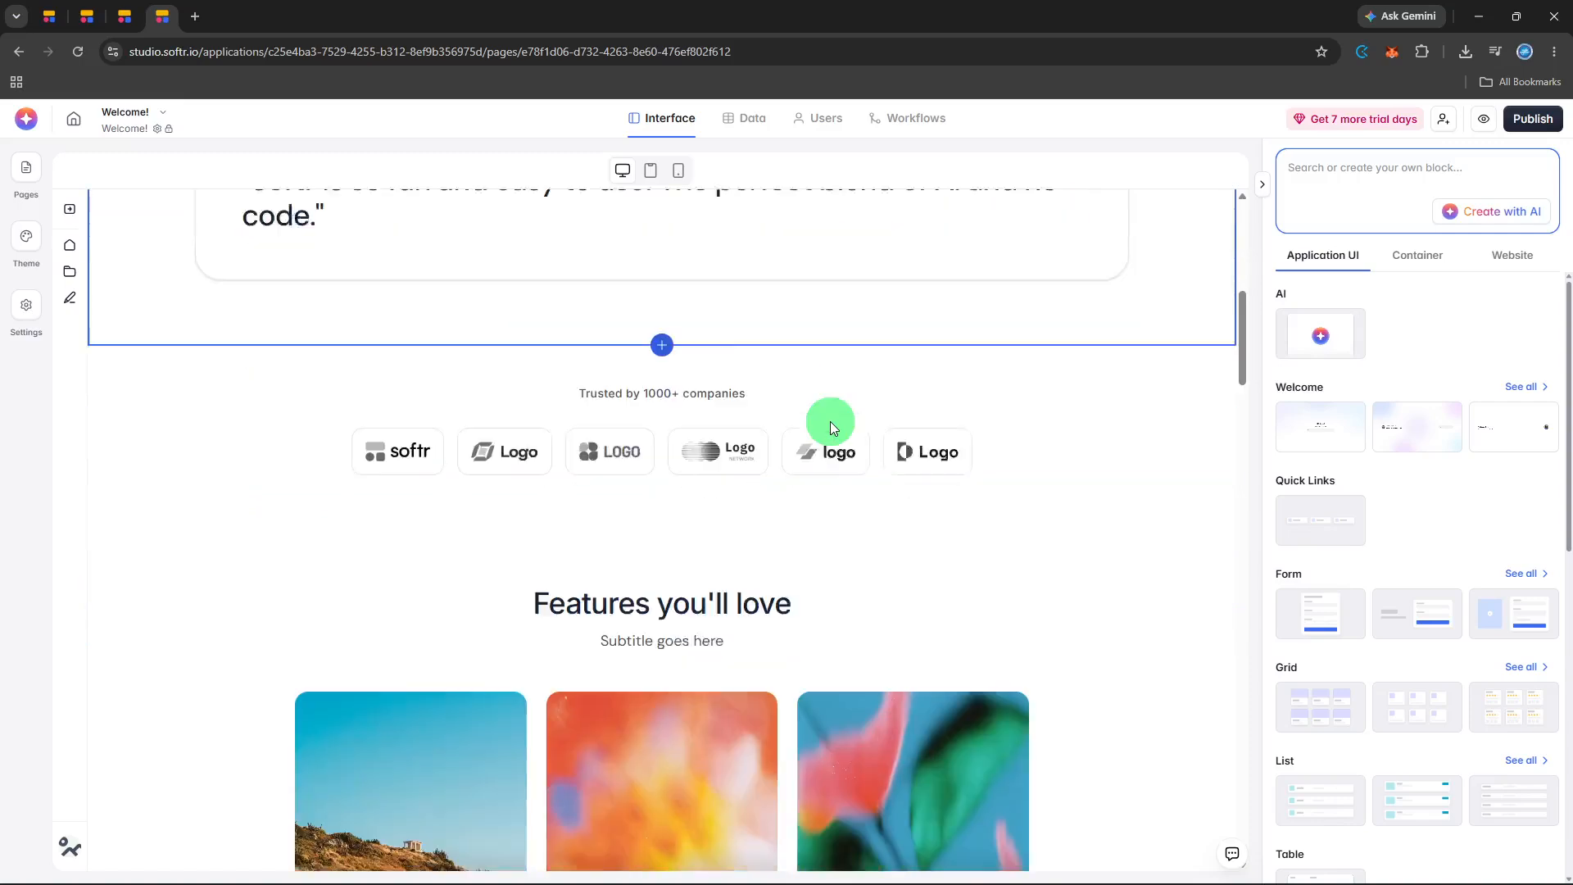
scroll(832, 427, down, 4)
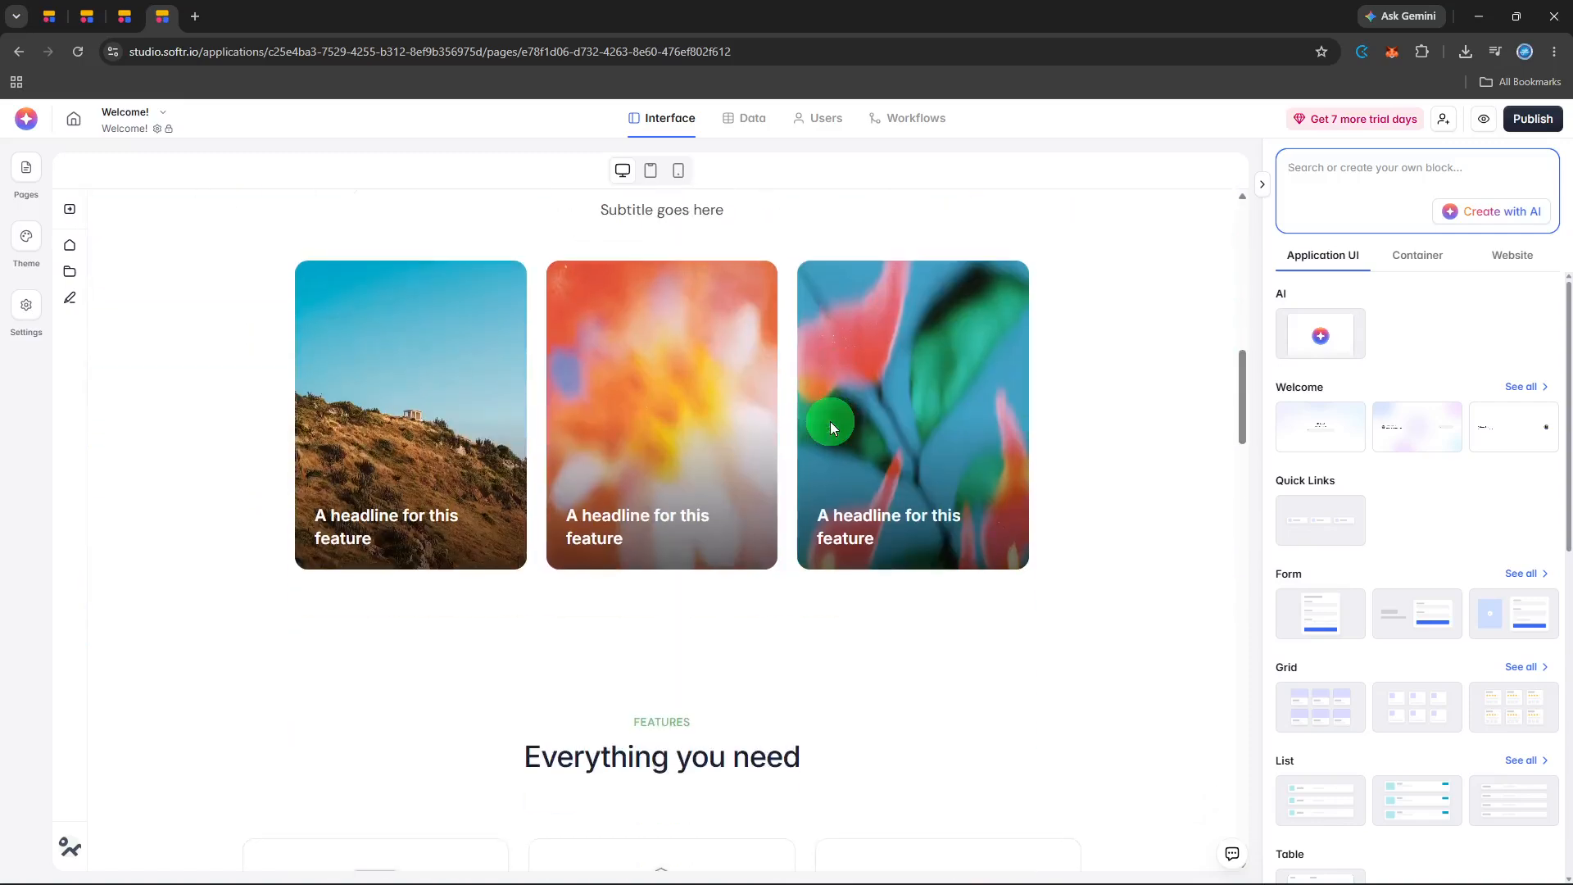
scroll(832, 426, down, 4)
scroll(829, 421, up, 3)
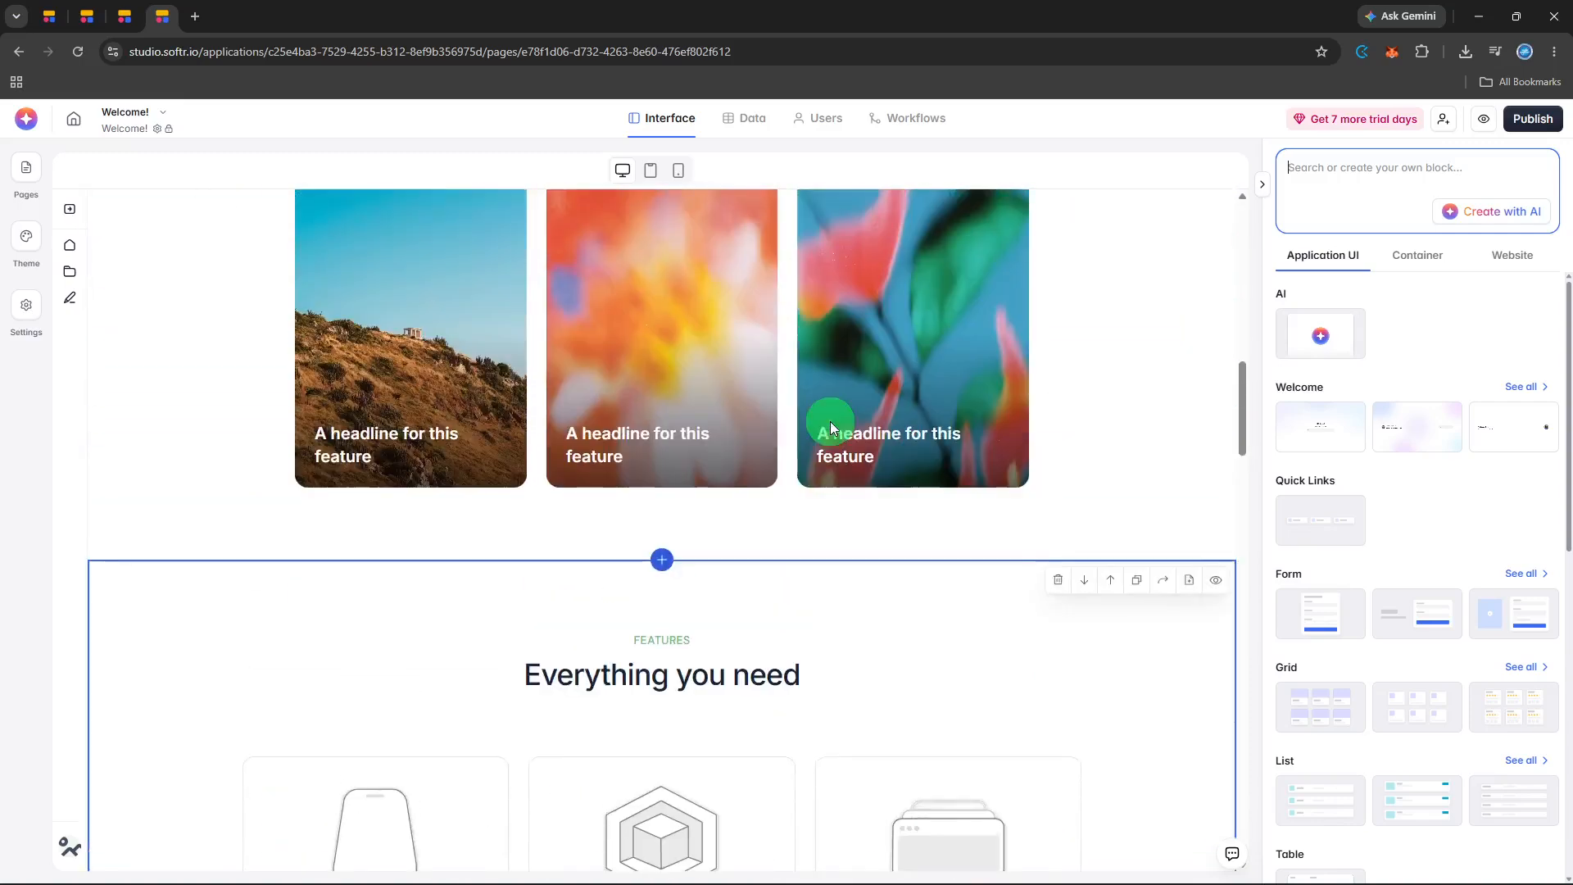
scroll(830, 421, up, 3)
click(829, 422)
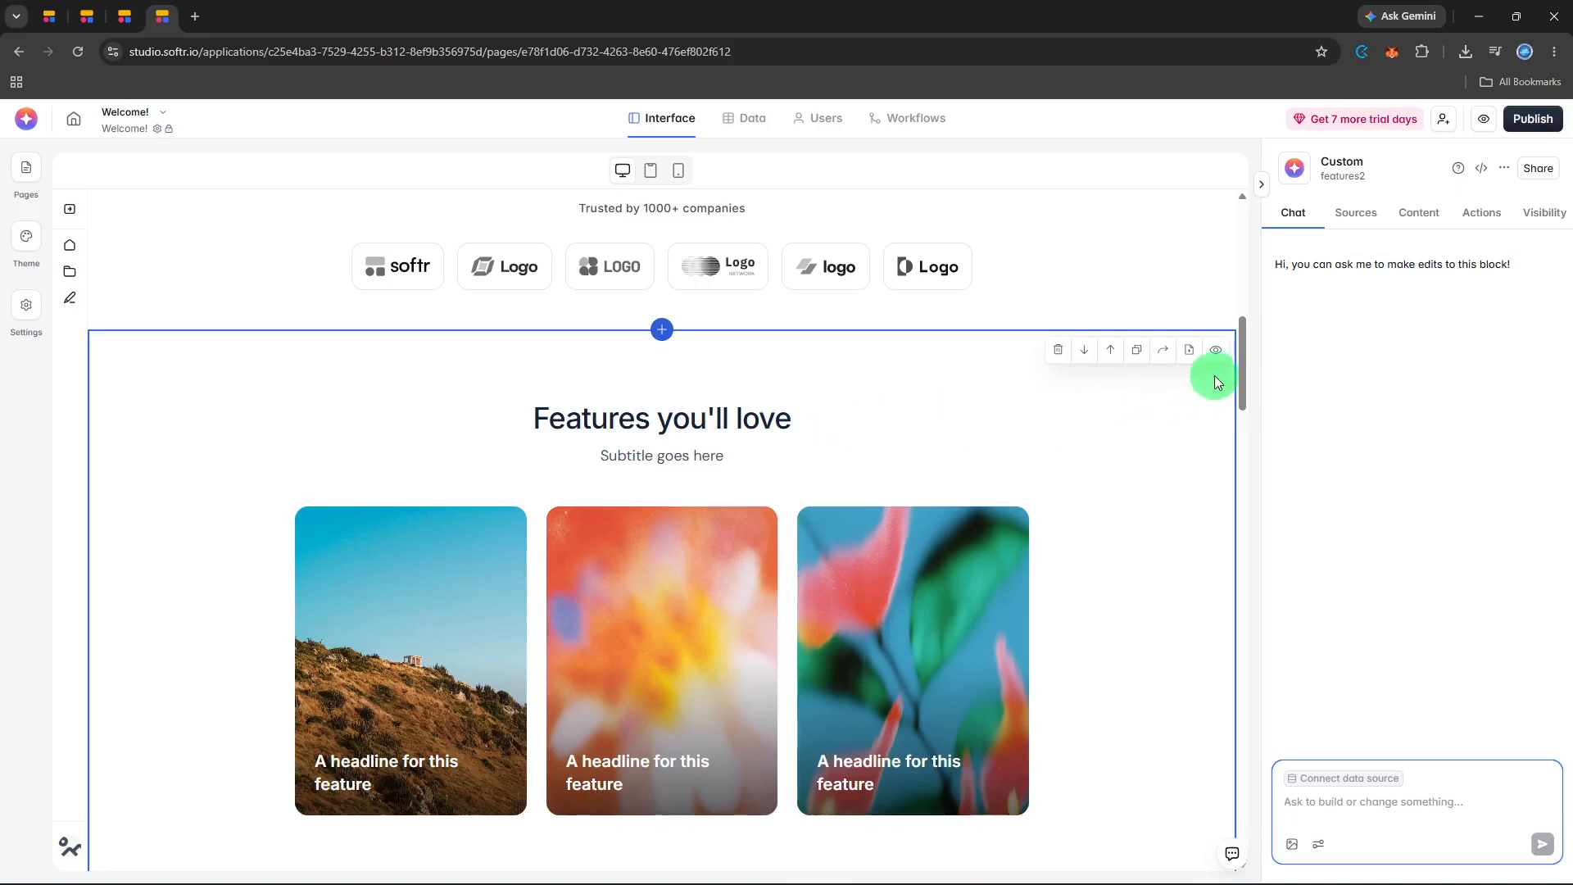
Open the content settings of the "Features you'll love" block and expand its second feature item.
click(1364, 223)
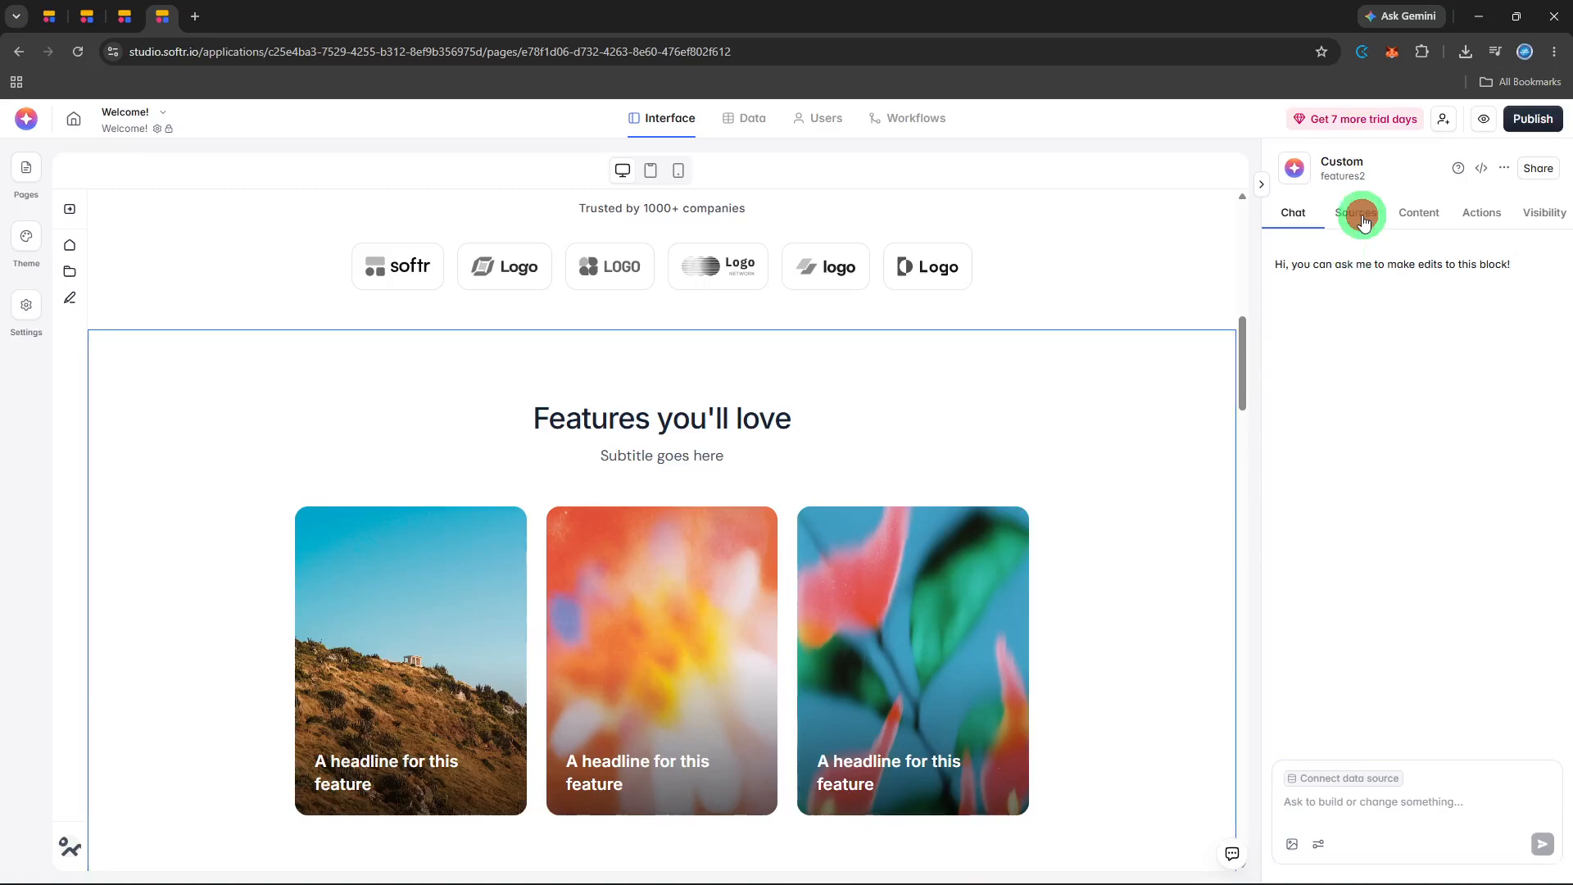
click(1407, 219)
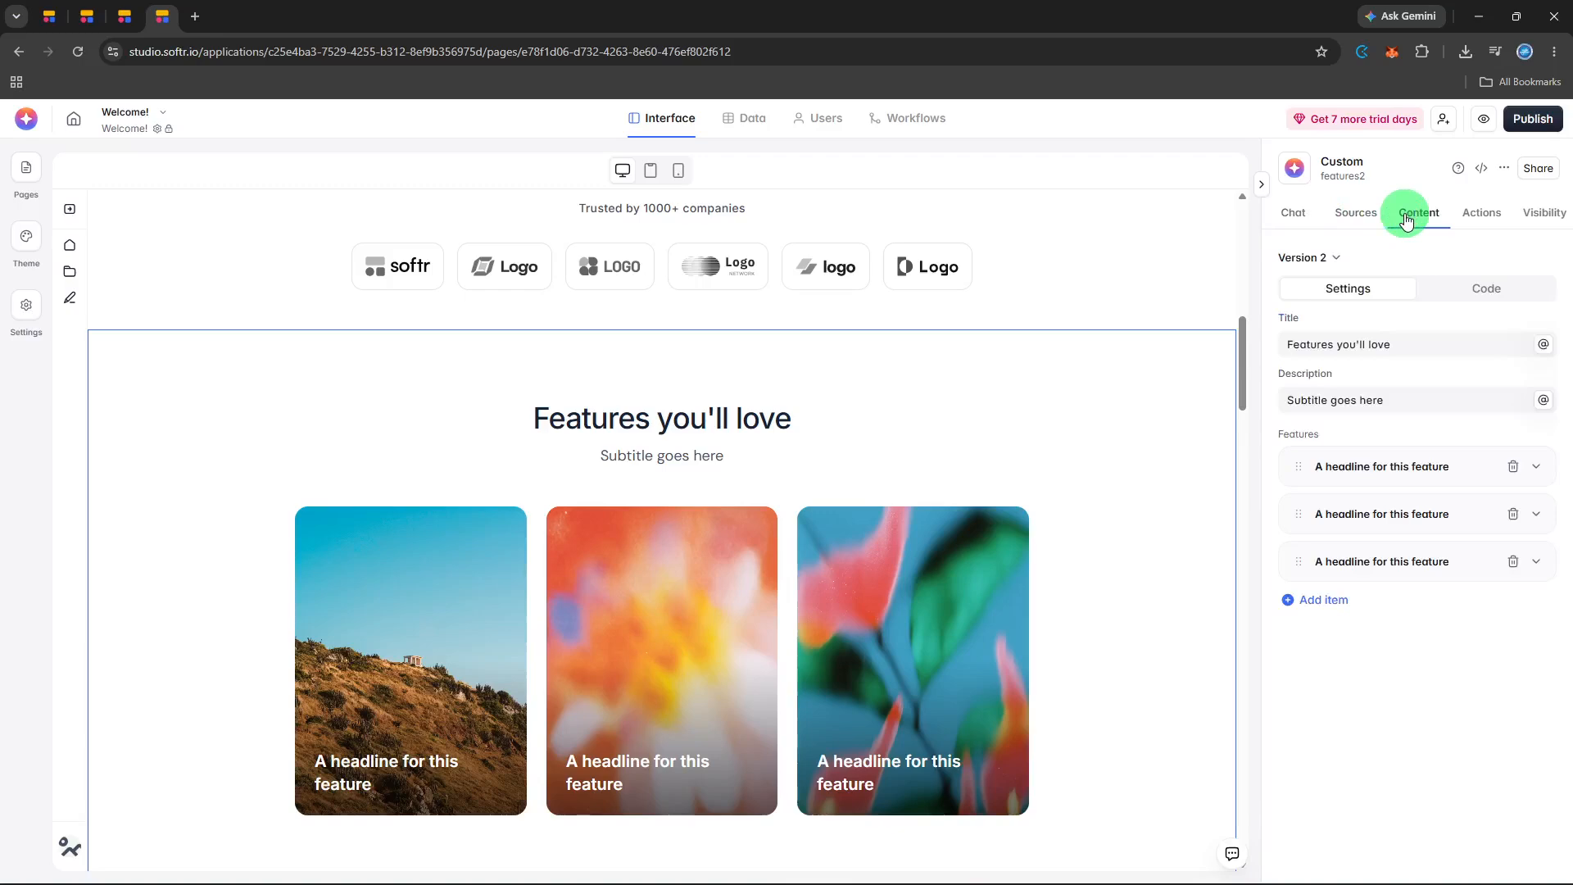
click(1341, 522)
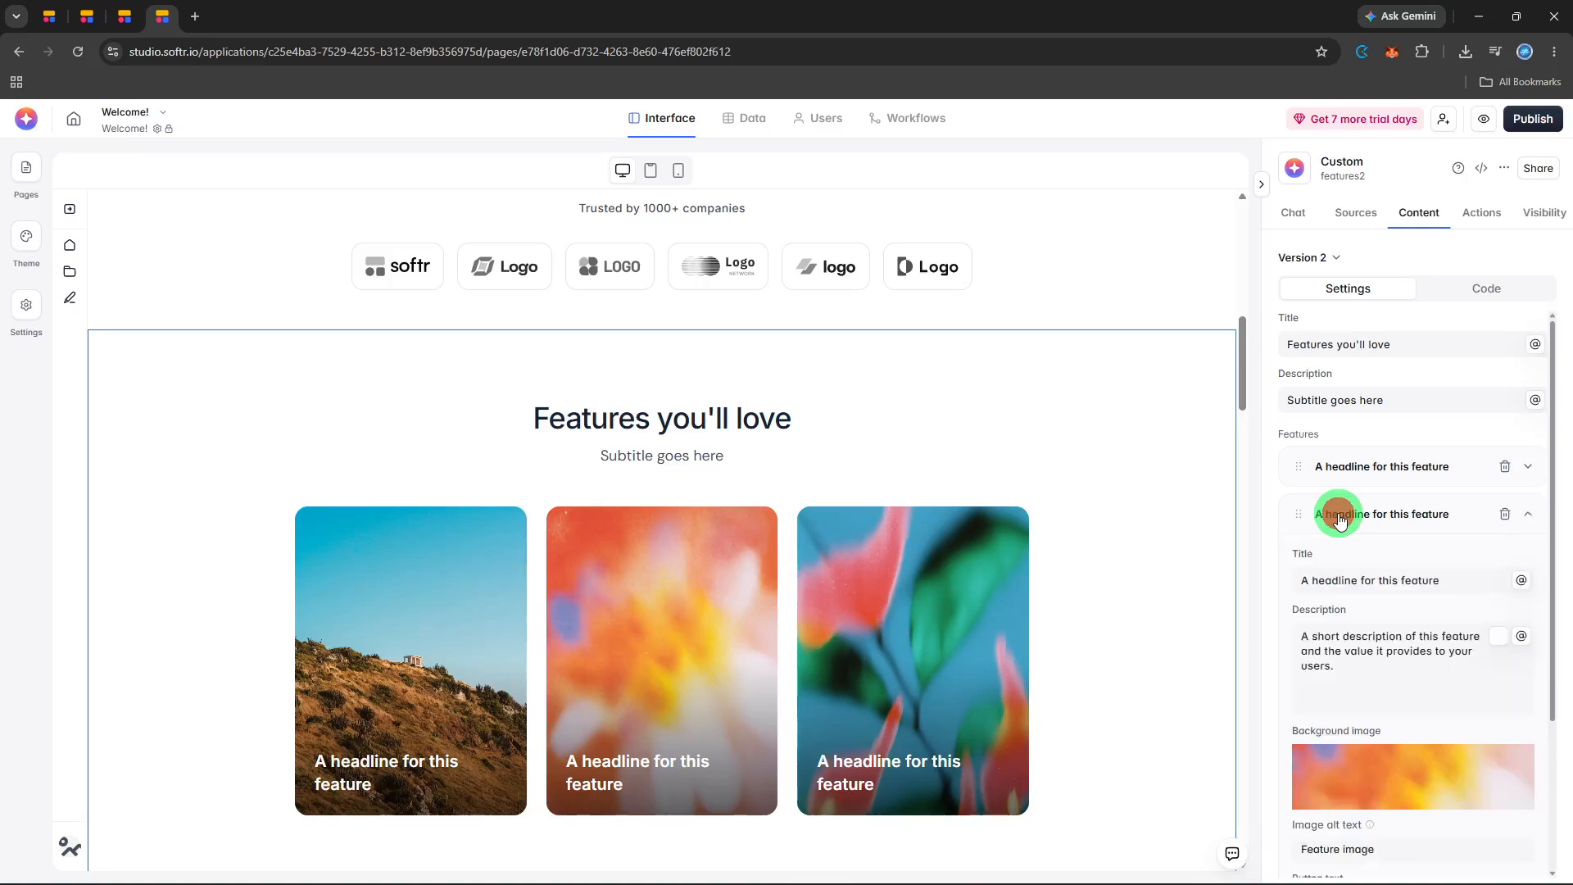
scroll(1341, 521, down, 3)
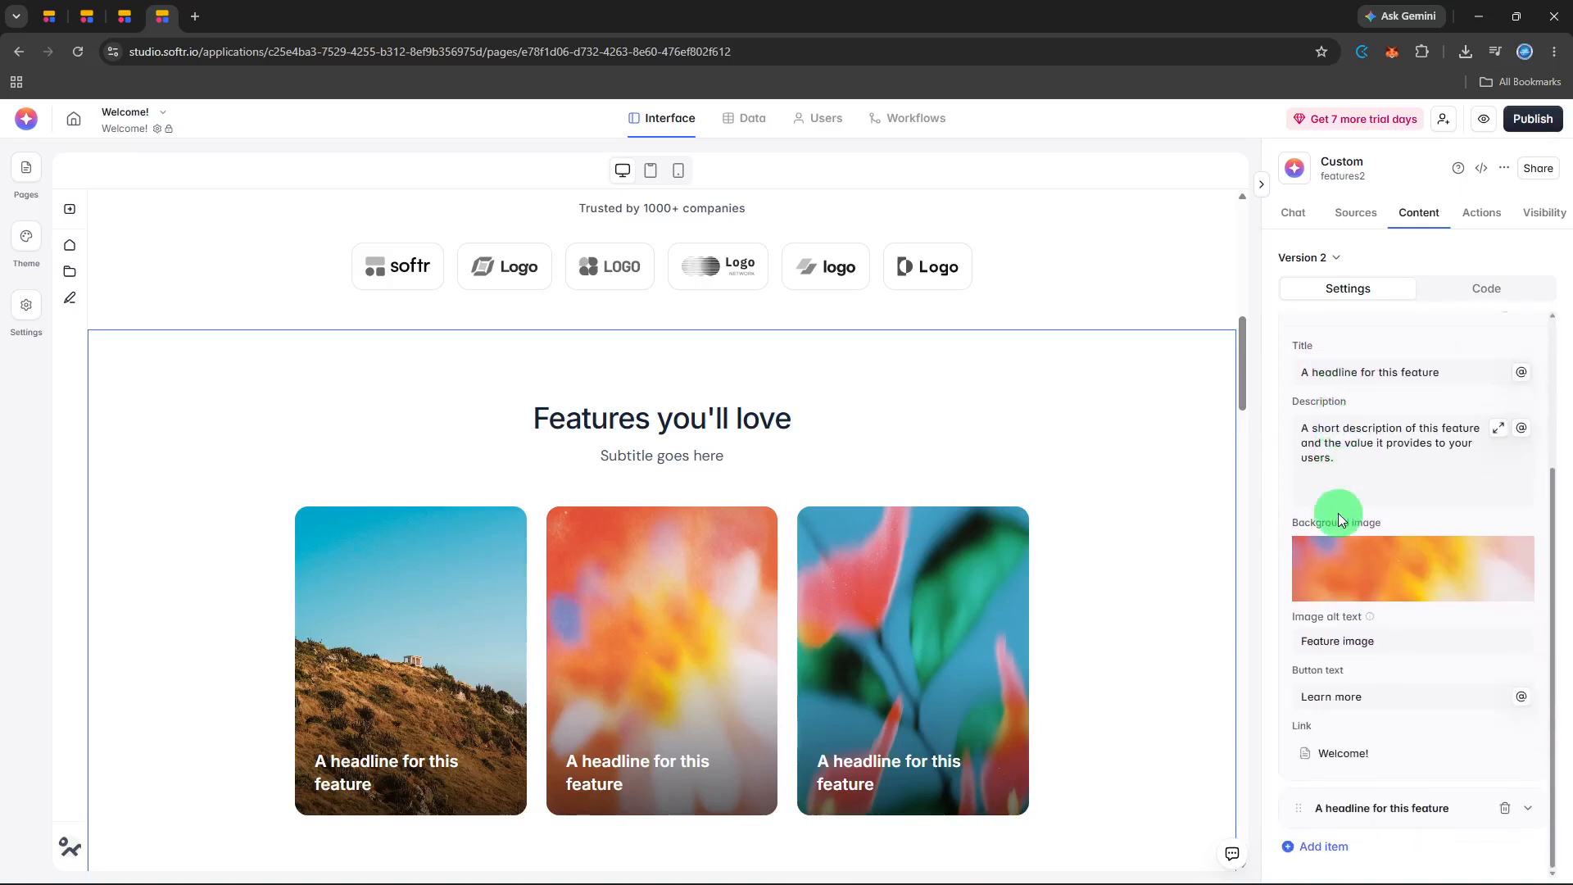
scroll(1339, 513, up, 3)
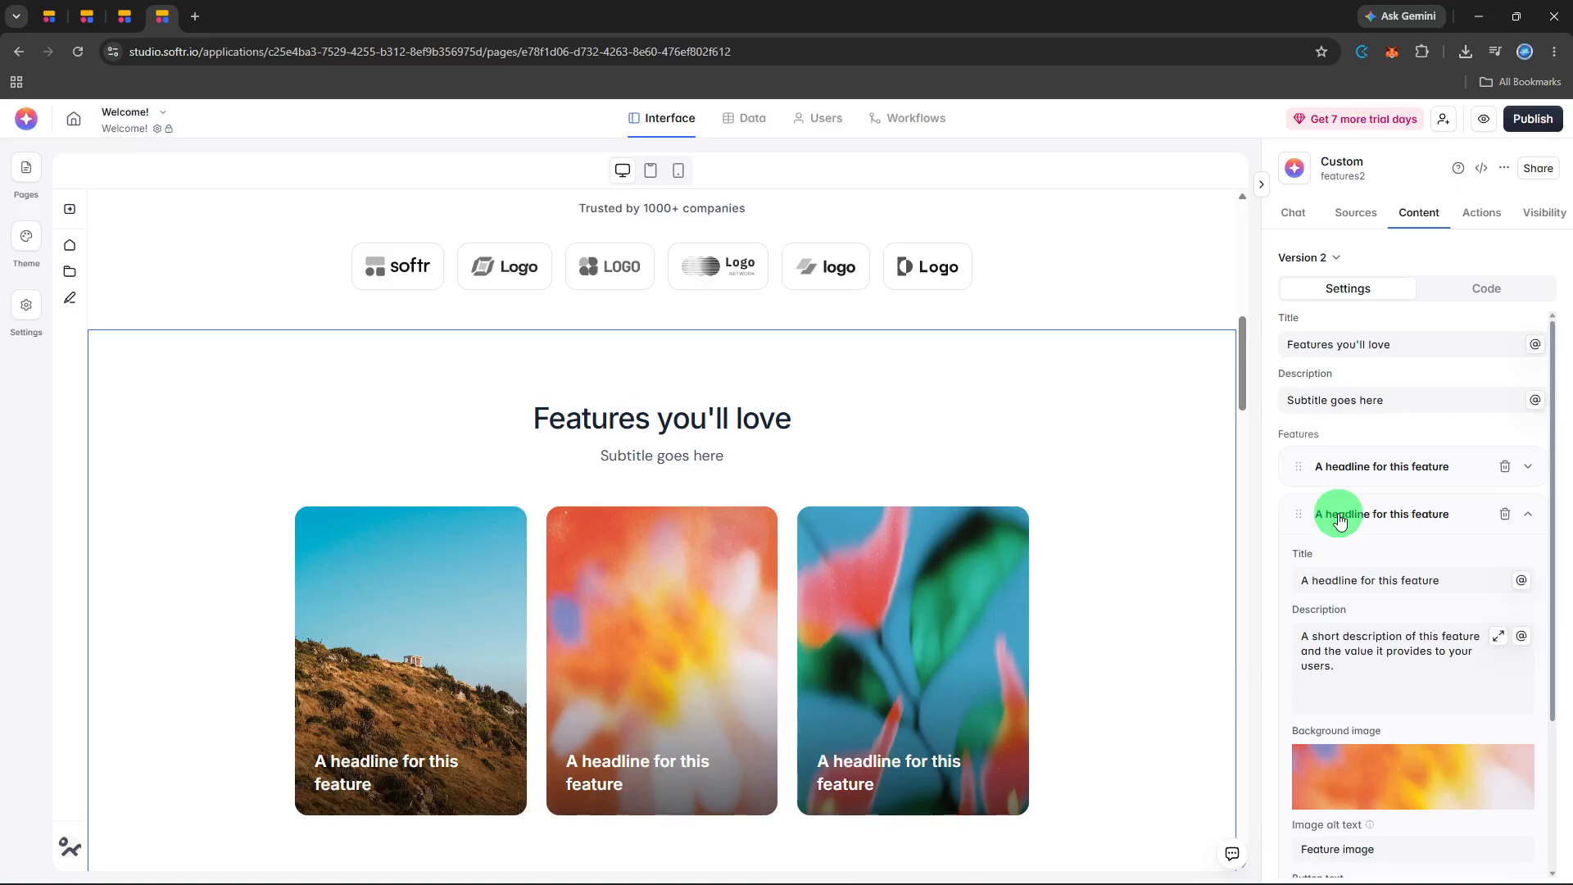
Clear the block-level description of the "Features you'll love" block.
click(1412, 408)
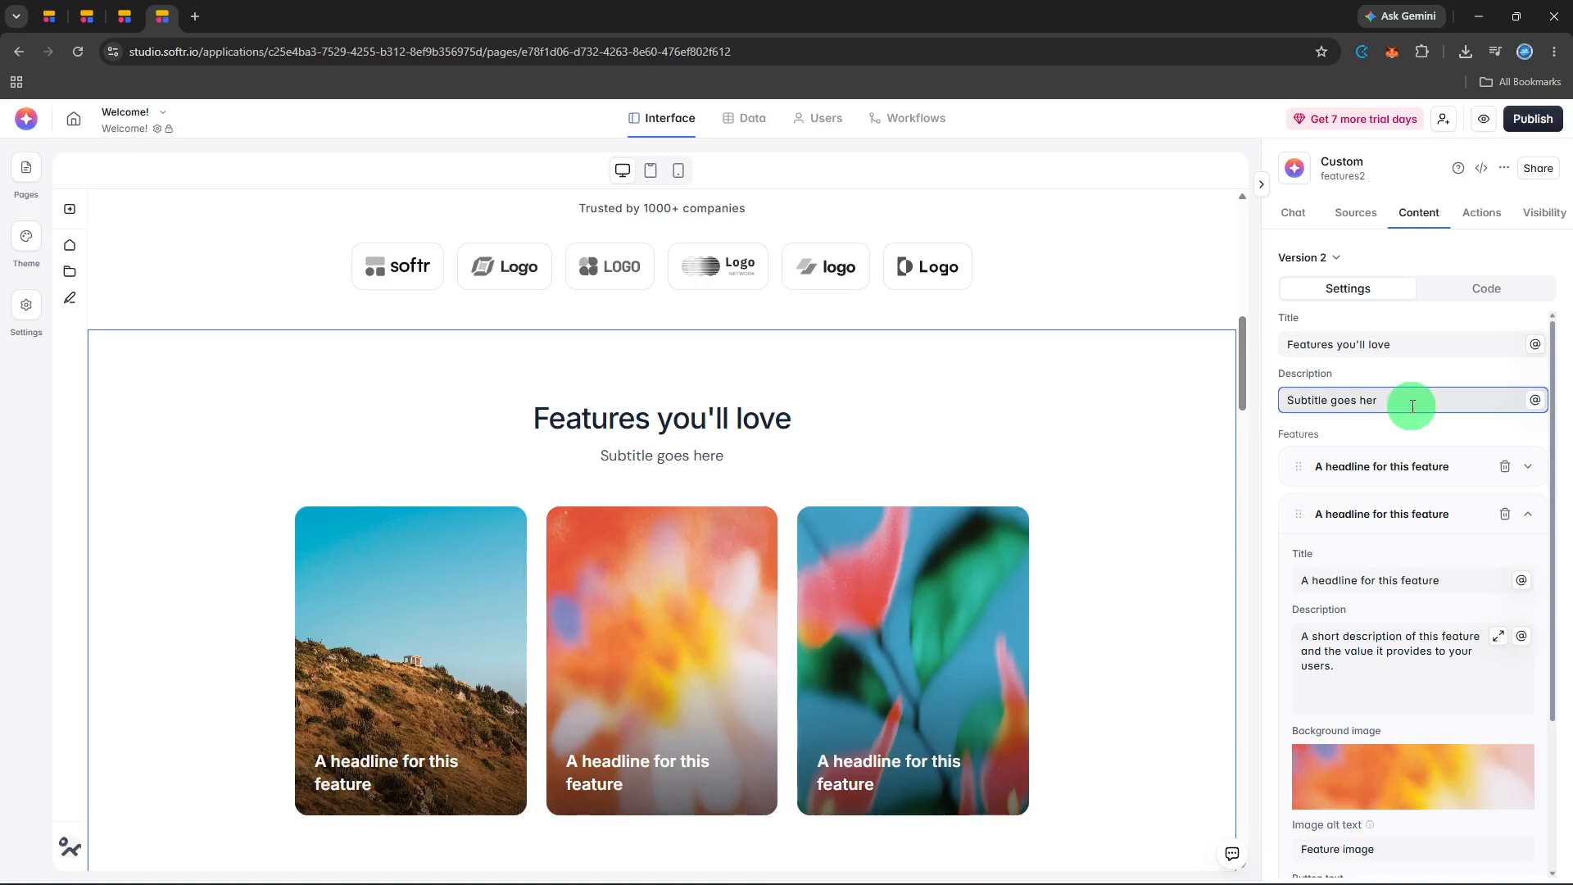
key(BackSpace)
key(BackSpace)
key(BackSpace)
key(BackSpace)
key(BackSpace)
key(BackSpace)
key(BackSpace)
key(BackSpace)
key(BackSpace)
key(BackSpace)
key(BackSpace)
key(BackSpace)
key(BackSpace)
key(BackSpace)
key(BackSpace)
key(BackSpace)
key(BackSpace)
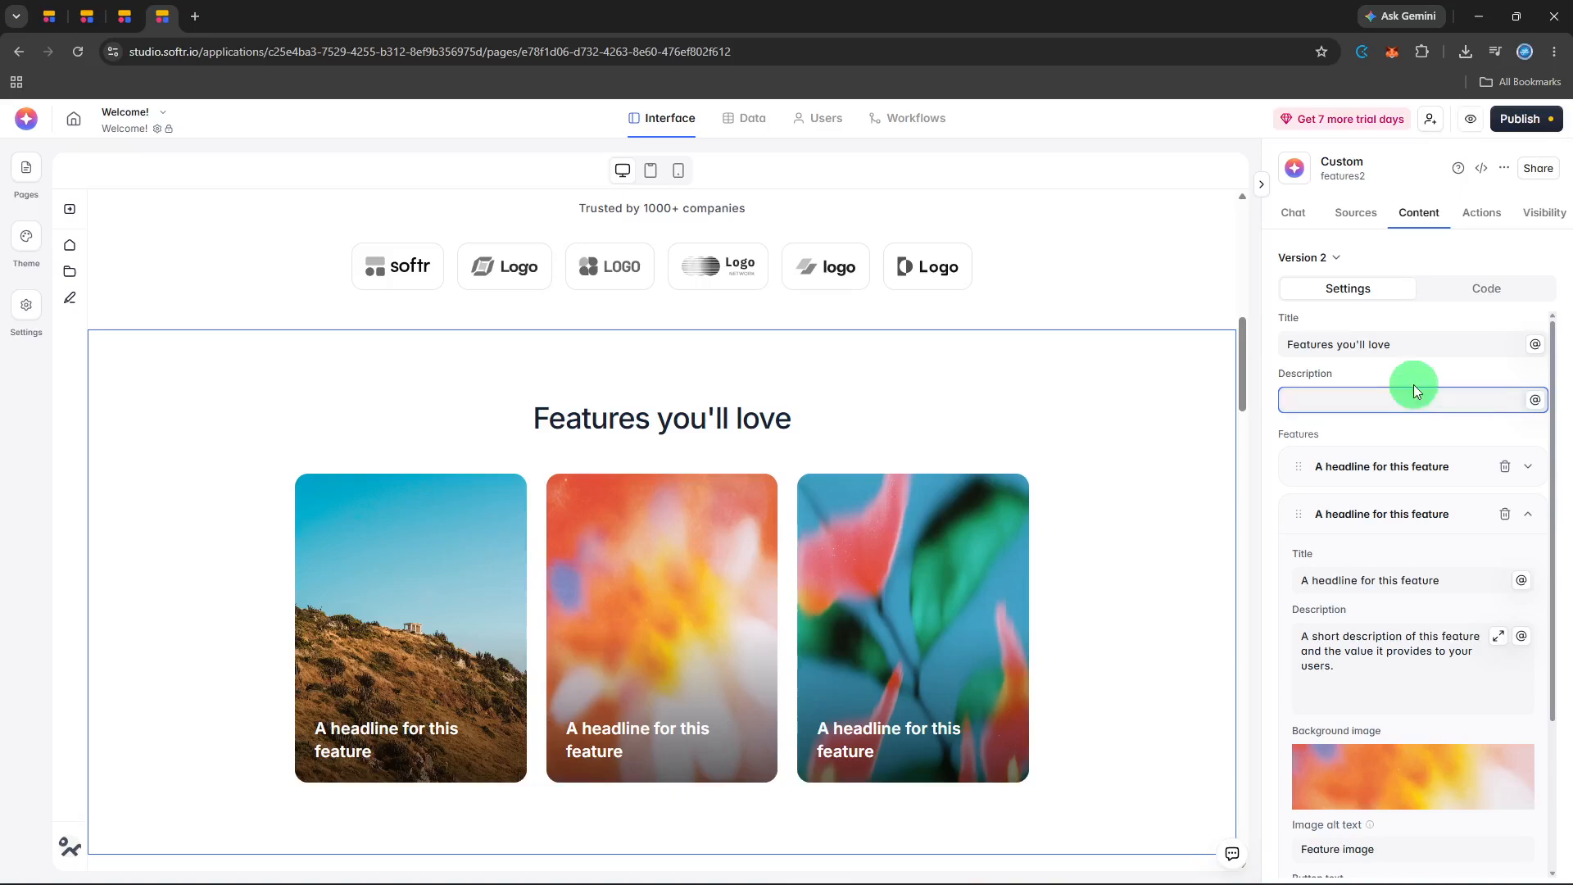
click(1413, 383)
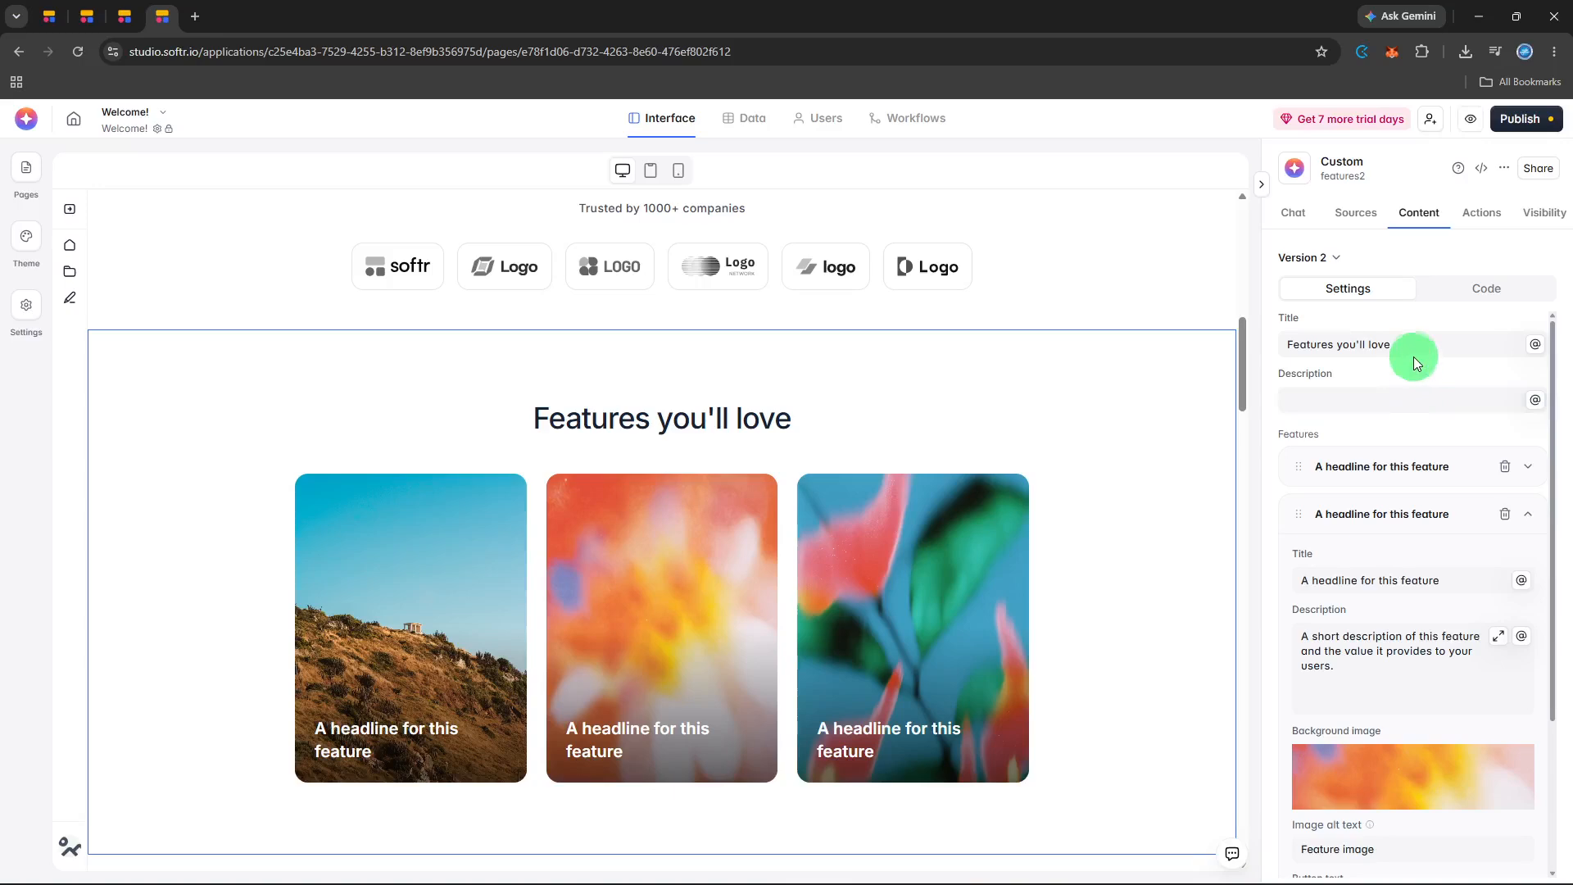
Set the block's title to "Features you'll love!".
click(1414, 348)
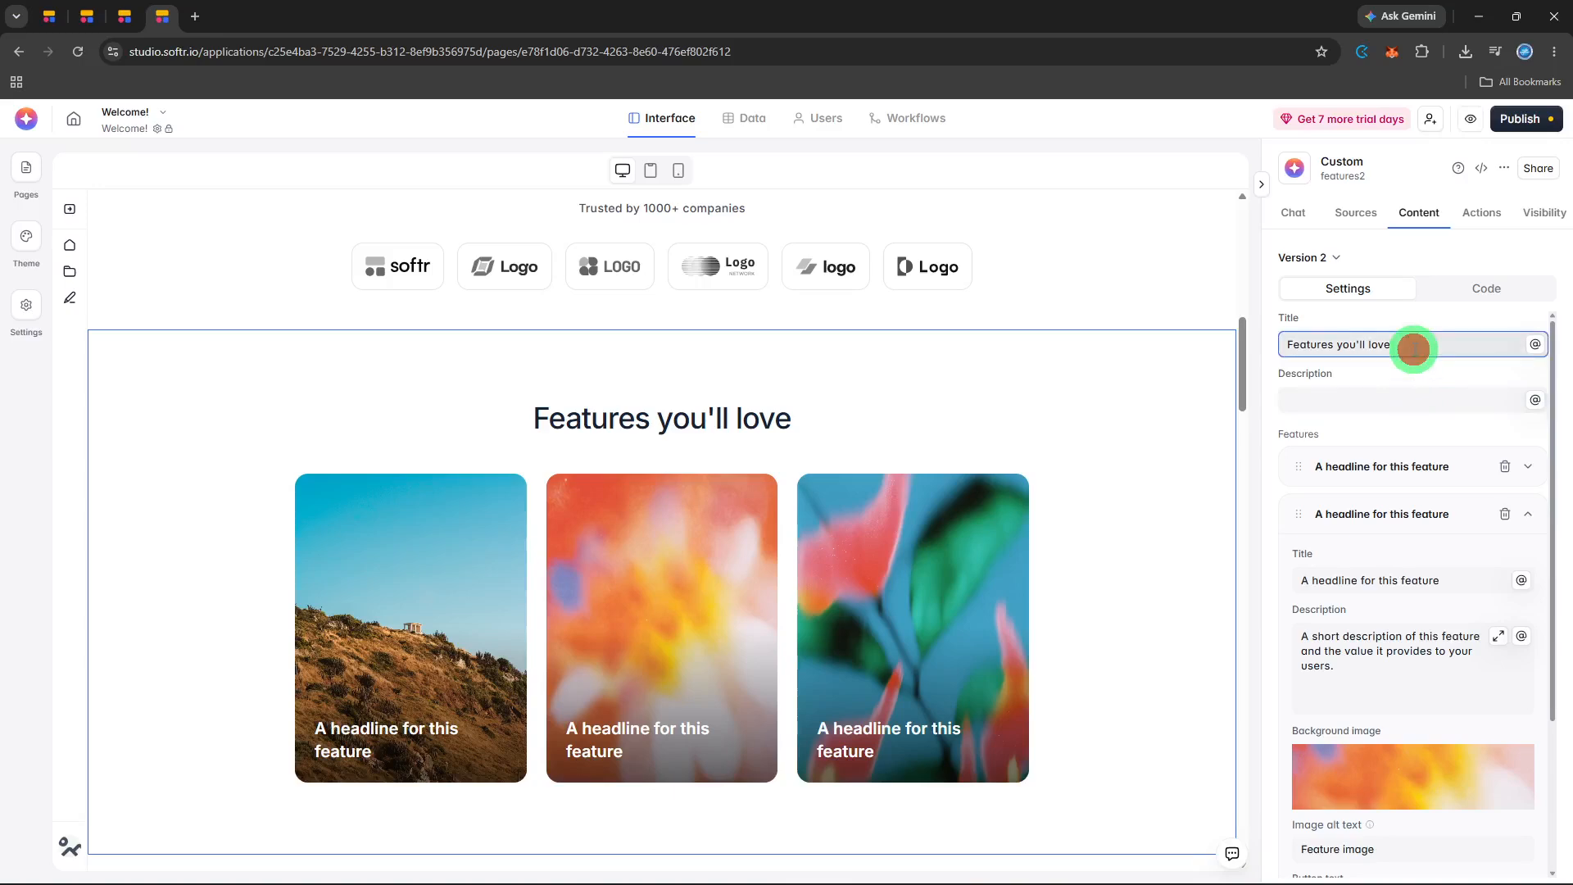
text(!)
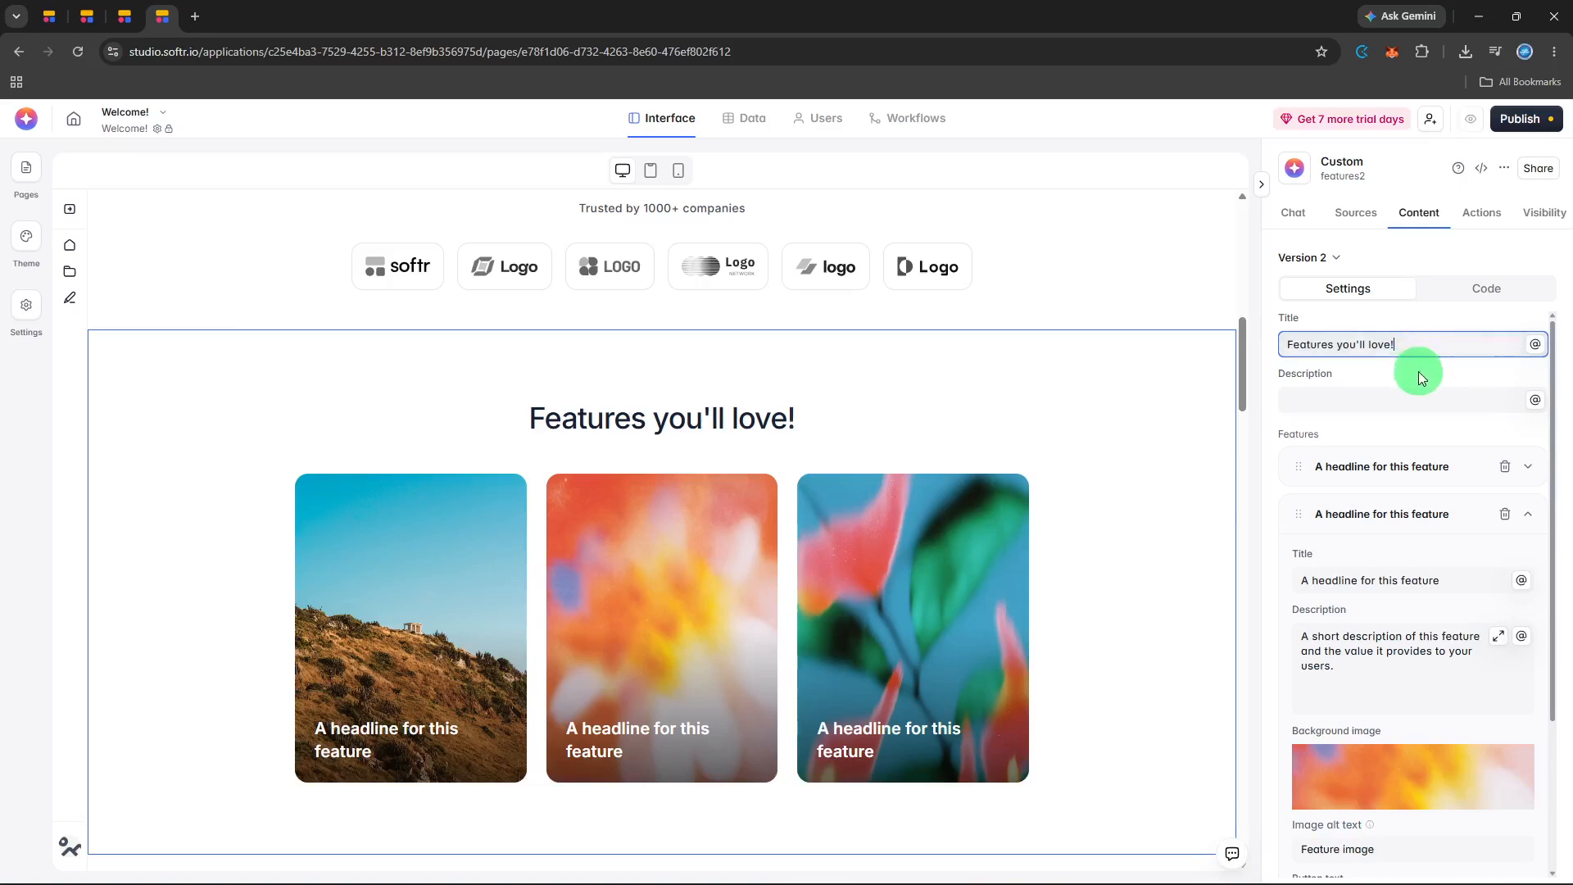
click(1420, 376)
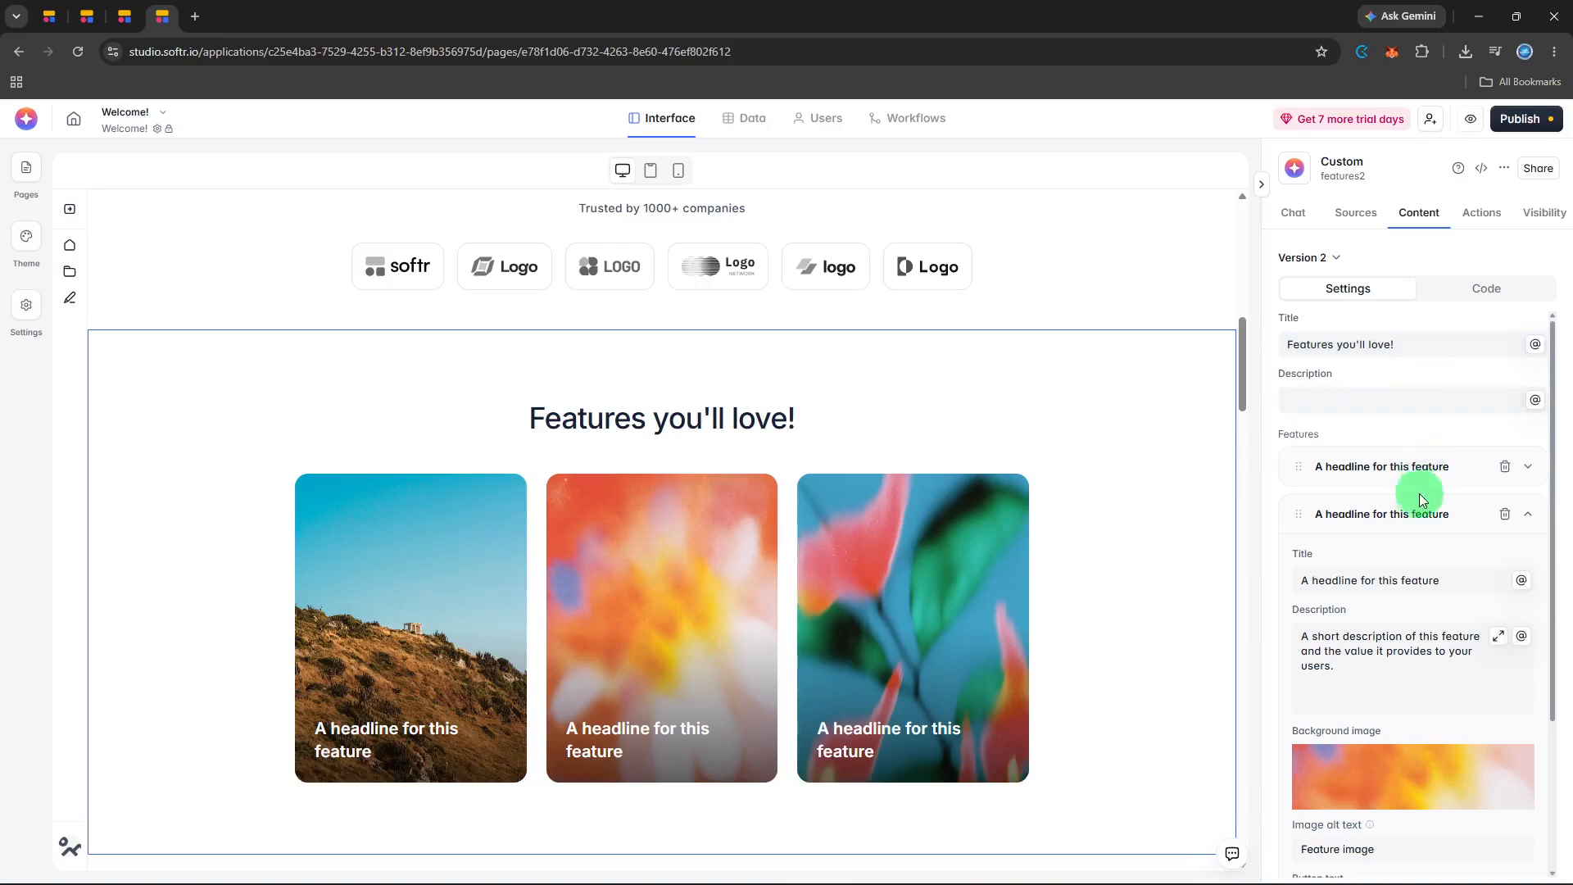
Review the second feature item's fields, including its title, description, background image, button text and link.
scroll(1420, 521, down, 2)
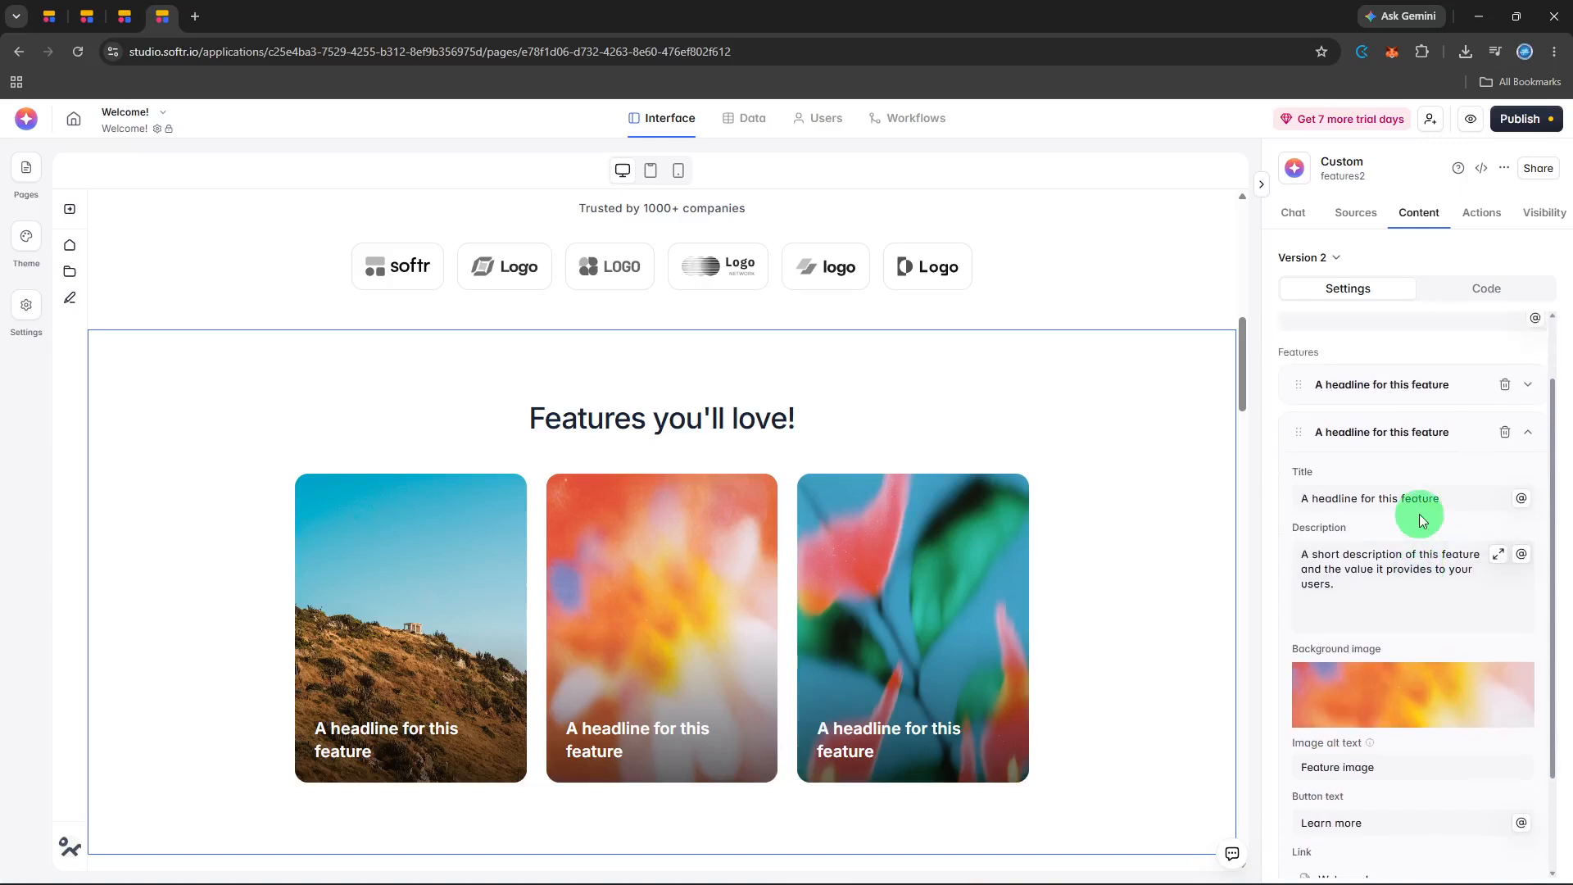
scroll(1421, 515, down, 3)
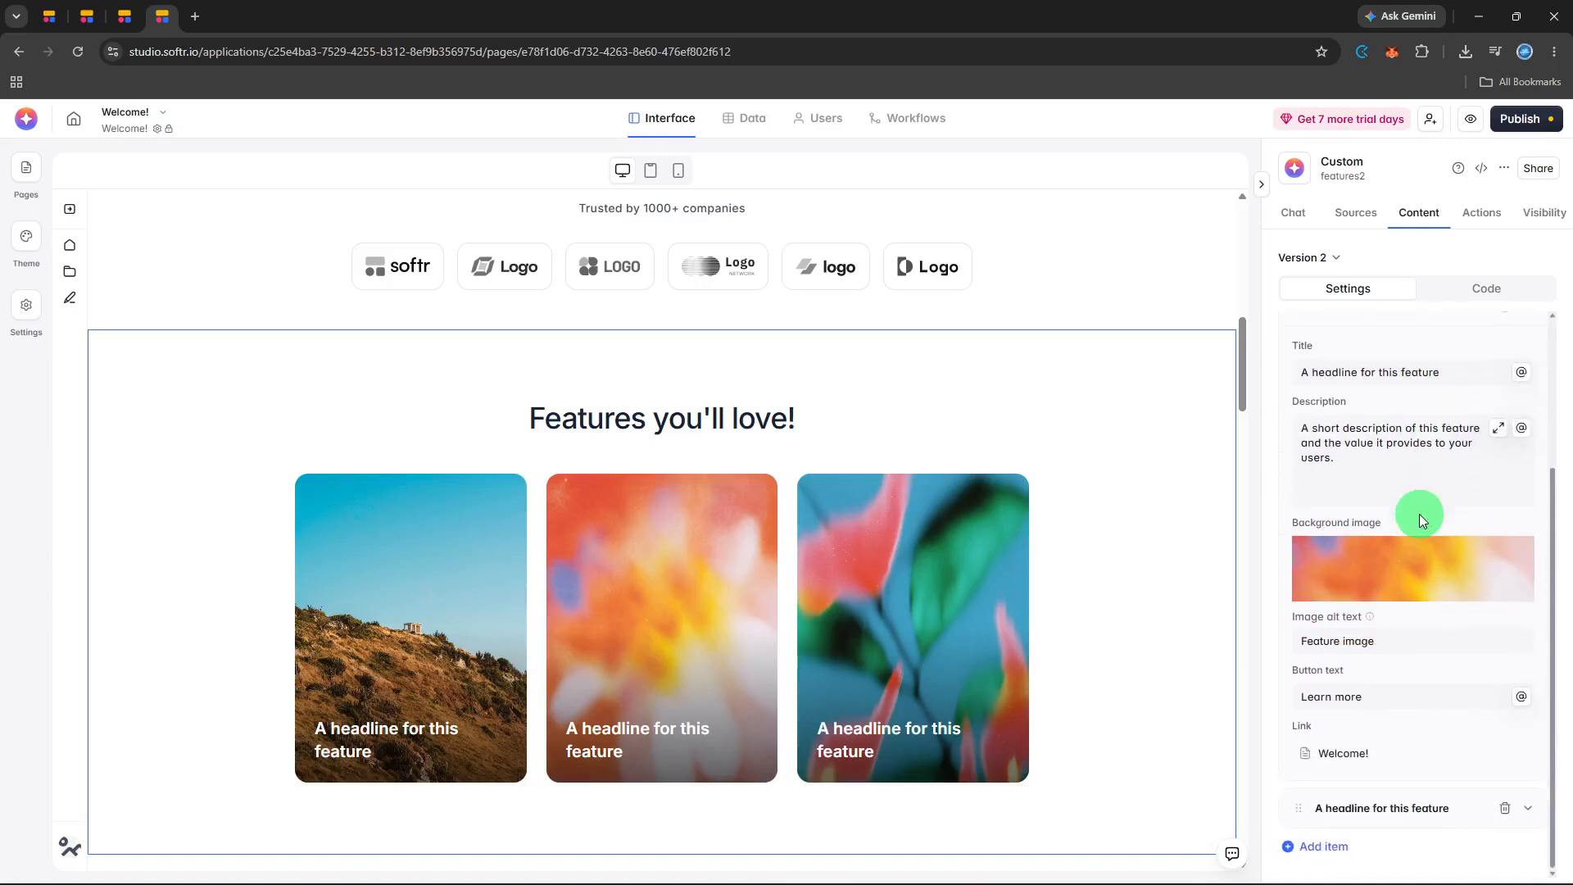
scroll(1419, 514, up, 5)
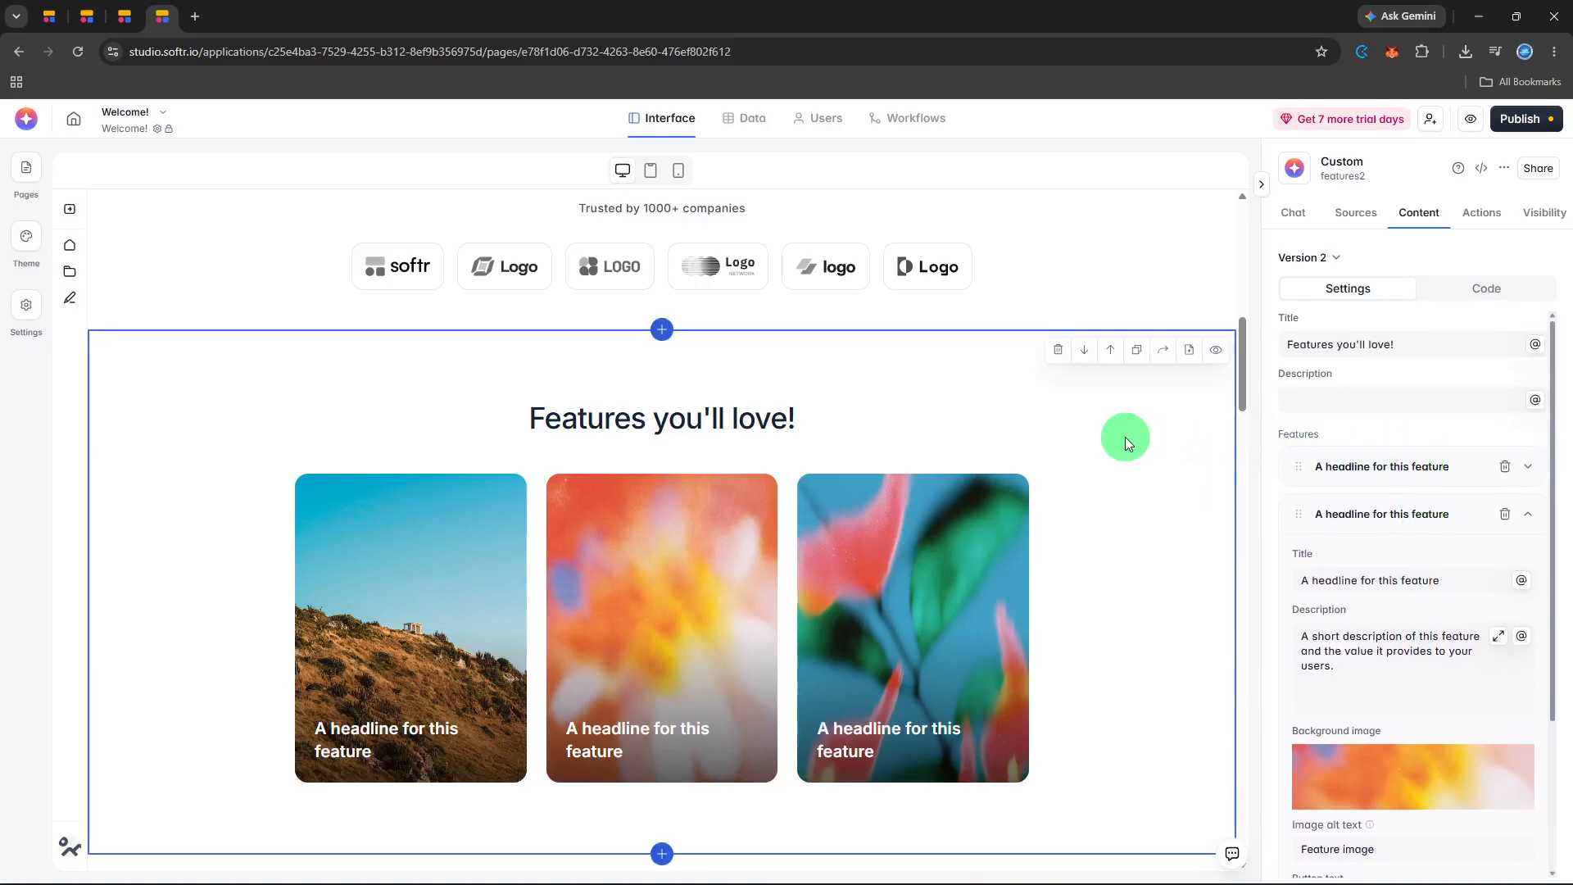
Select the quick links block at the start of the page and review its title, layout, icon and link settings.
scroll(1125, 436, down, 3)
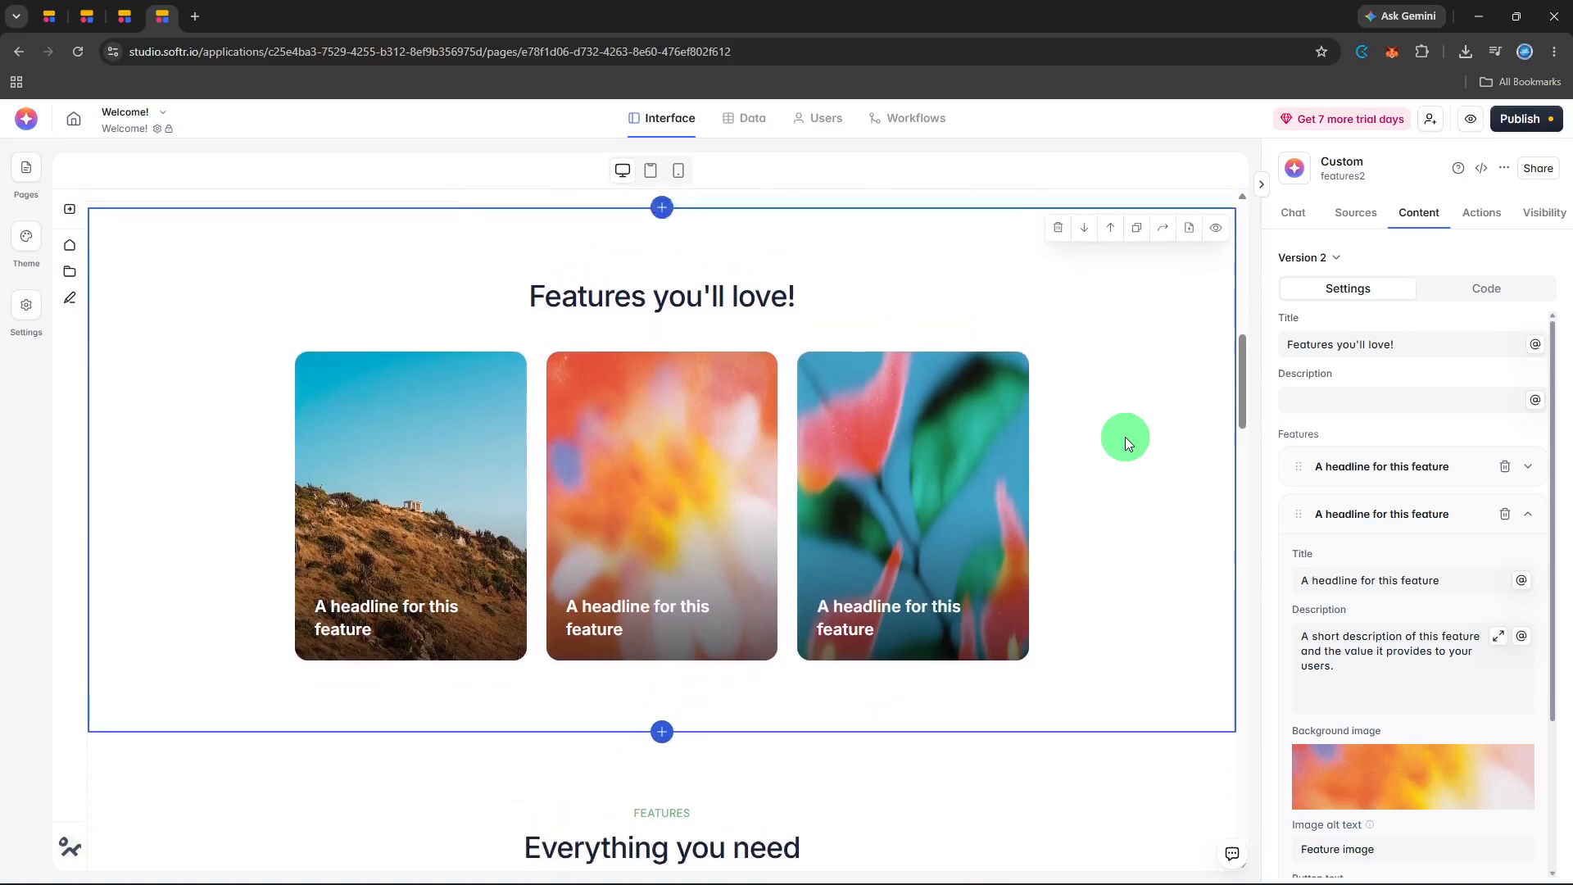
scroll(1124, 436, up, 3)
scroll(1124, 436, up, 8)
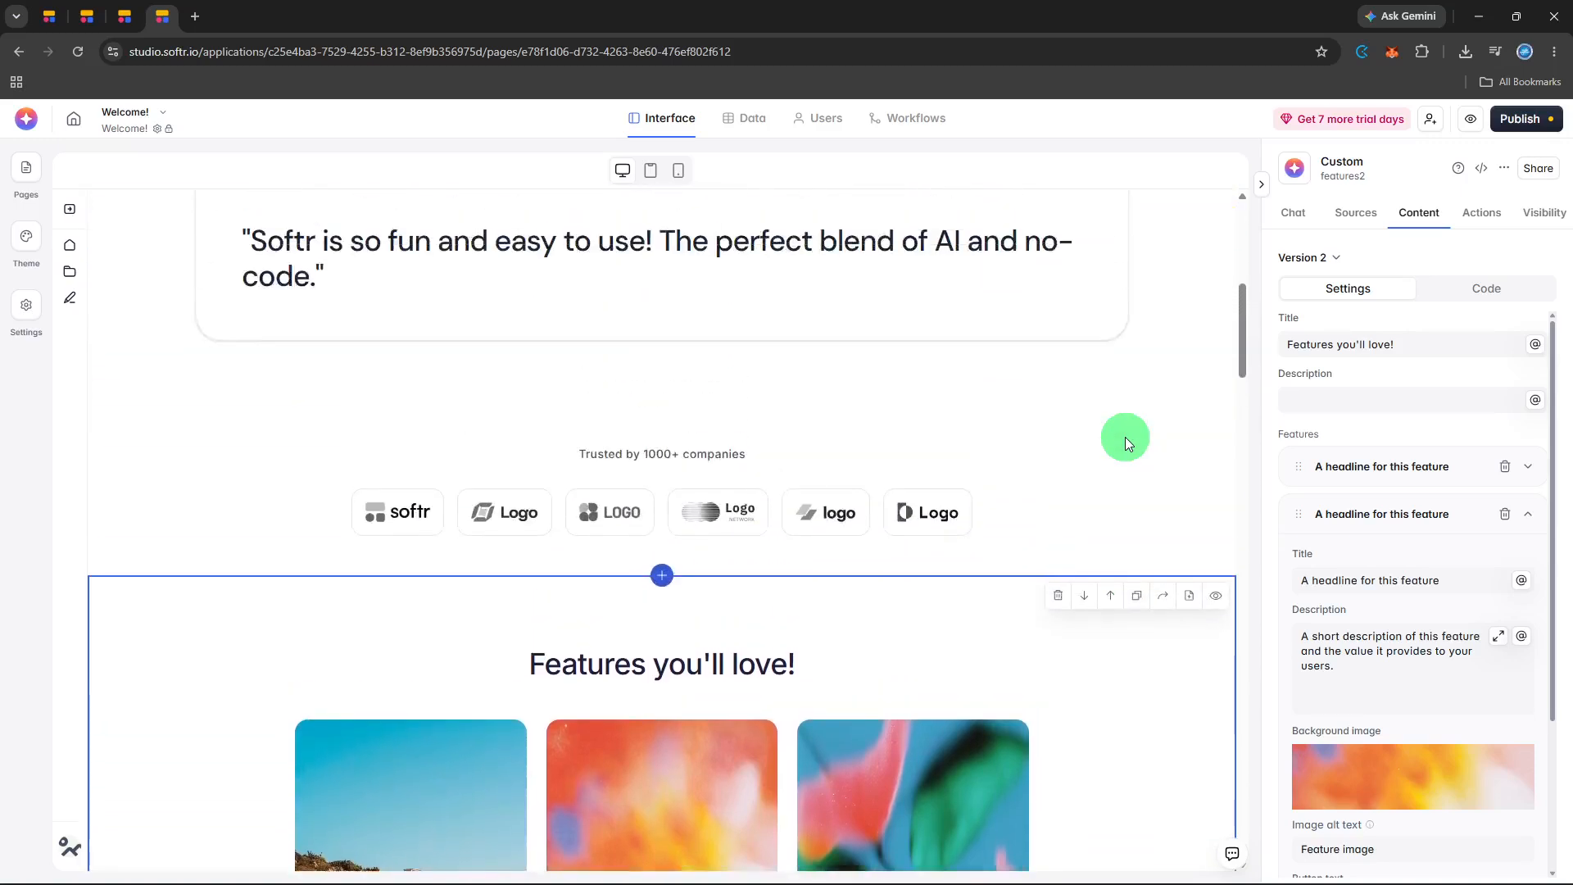
scroll(1124, 436, up, 12)
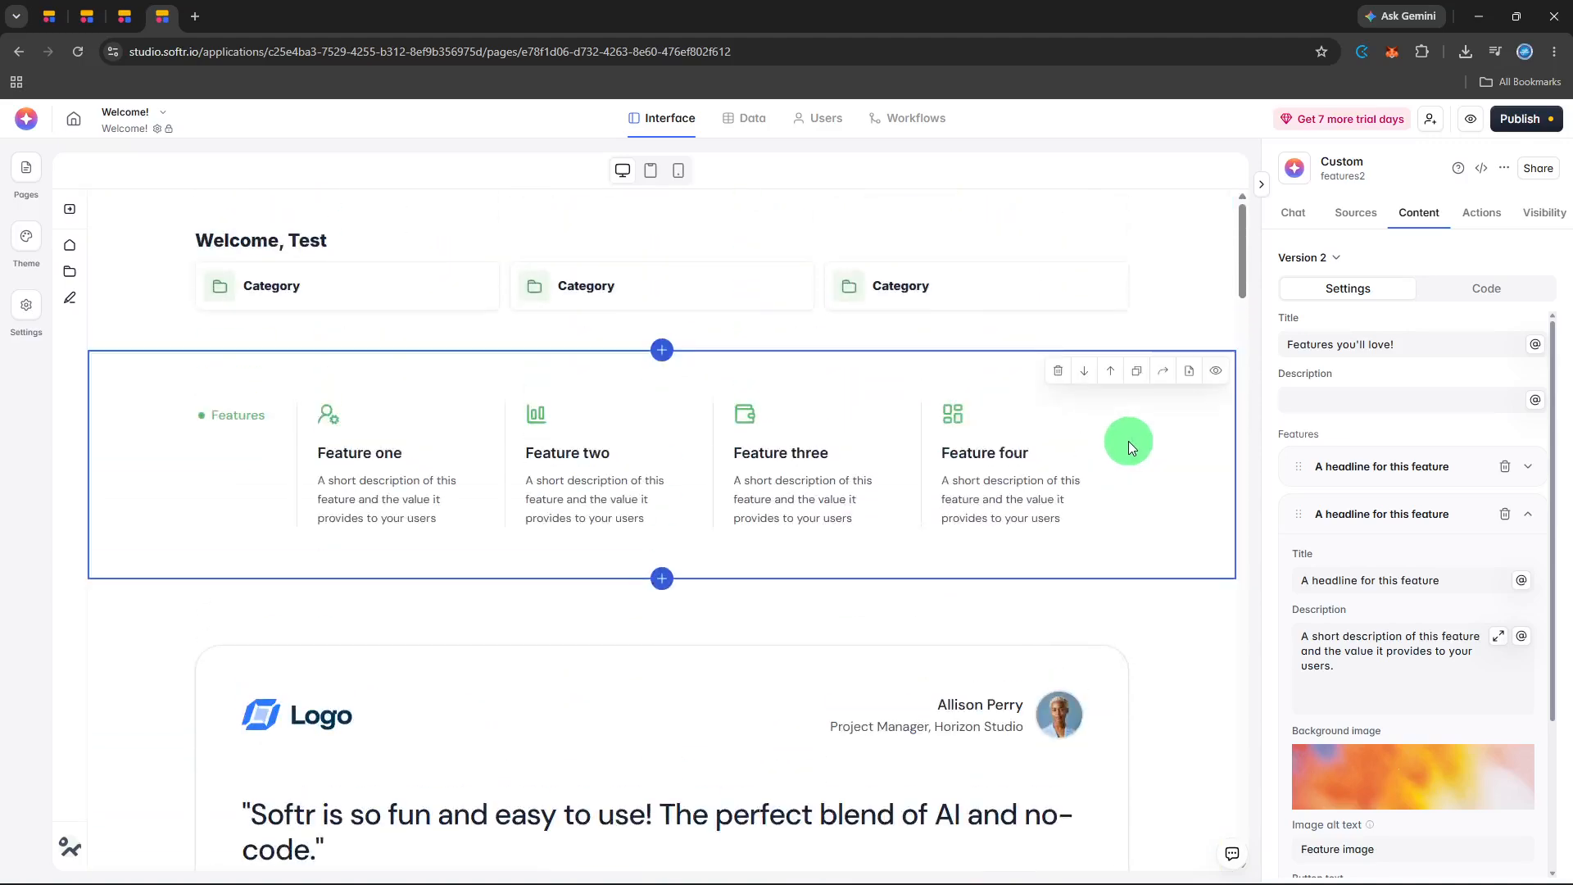
click(1127, 315)
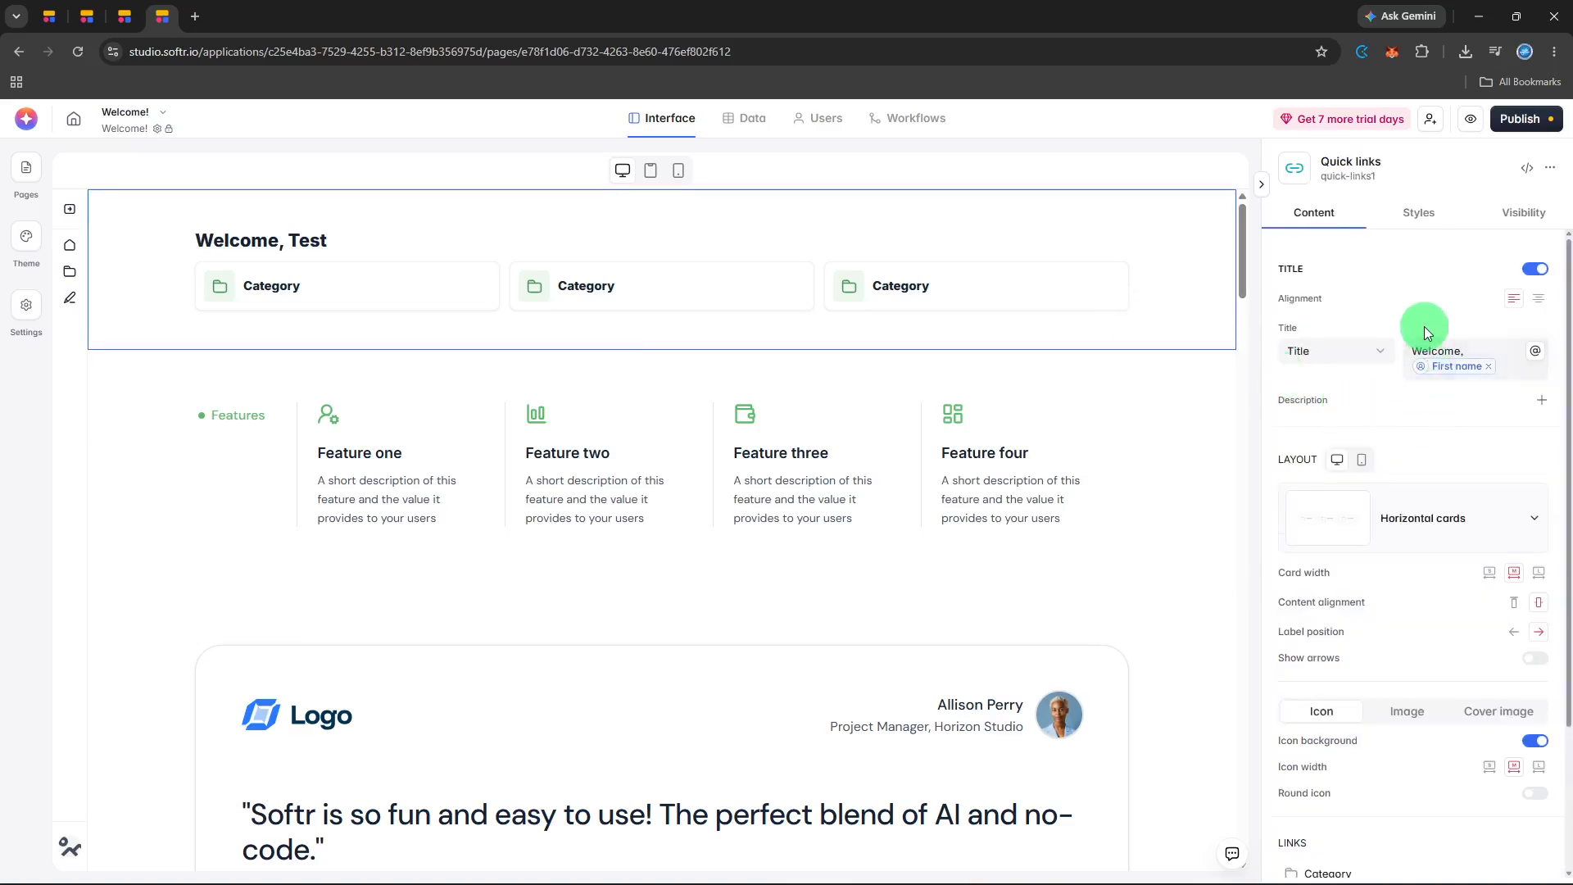
scroll(1424, 326, down, 2)
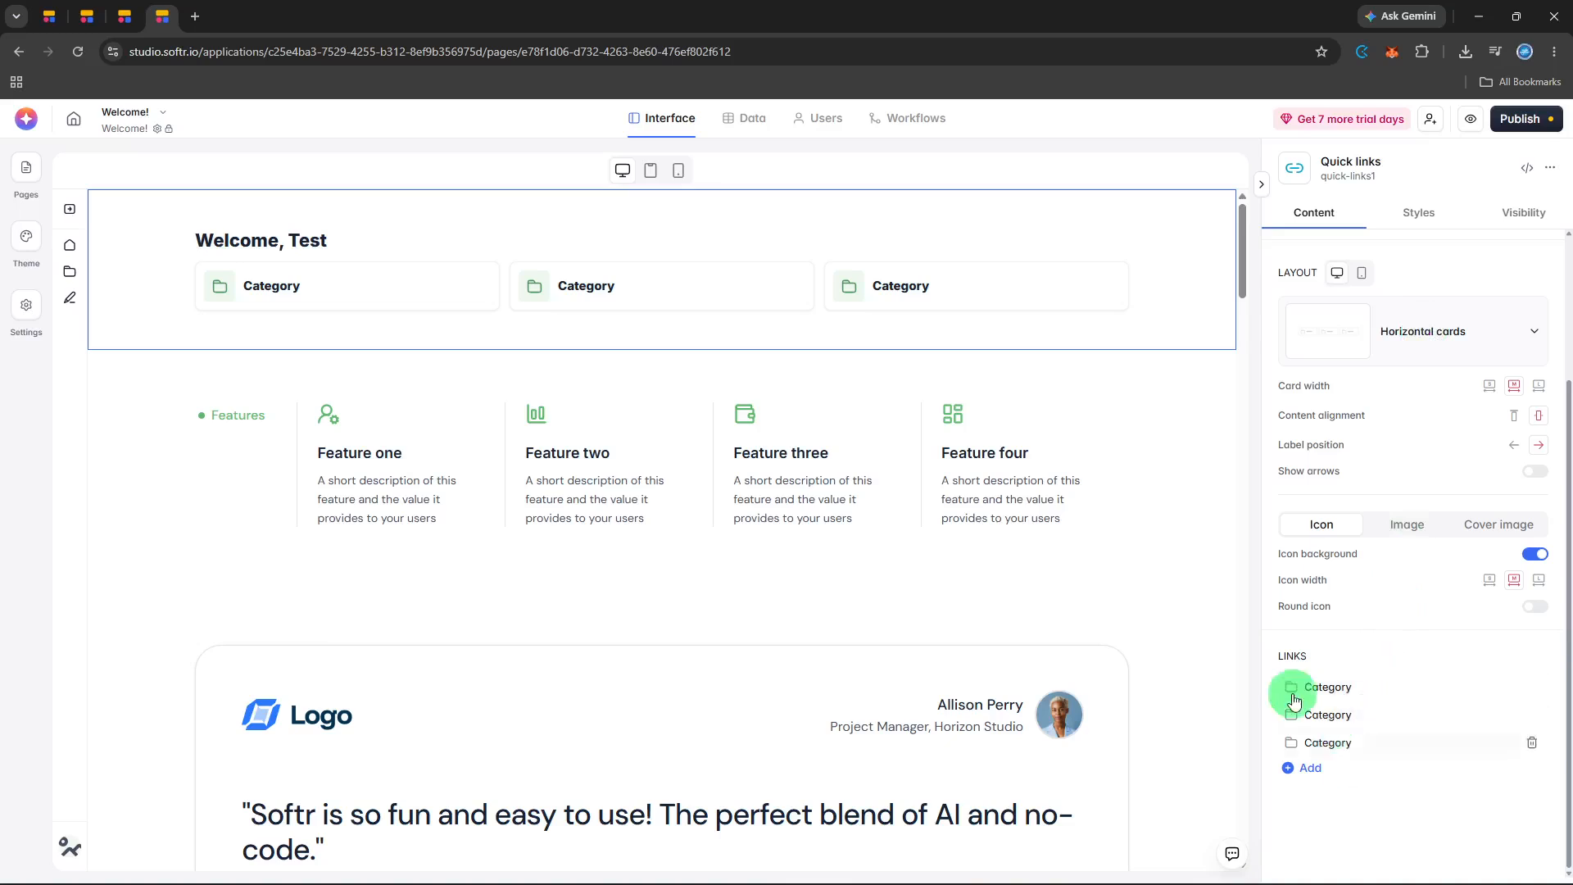
scroll(1323, 471, up, 3)
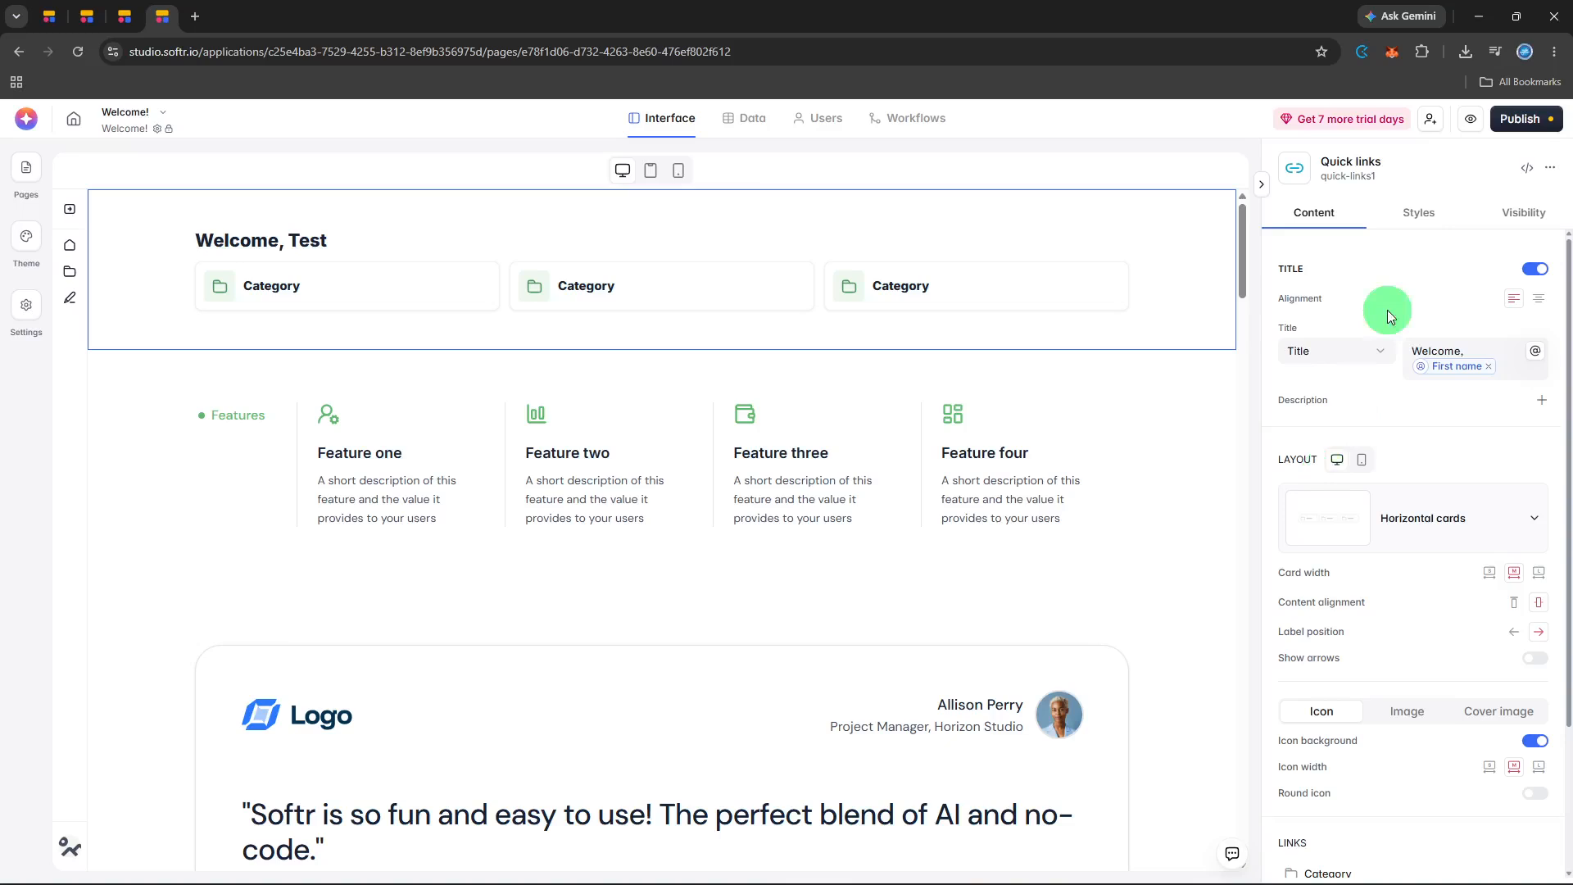
Preview the app and look through the home page's blocks, including the edited features section.
click(1468, 131)
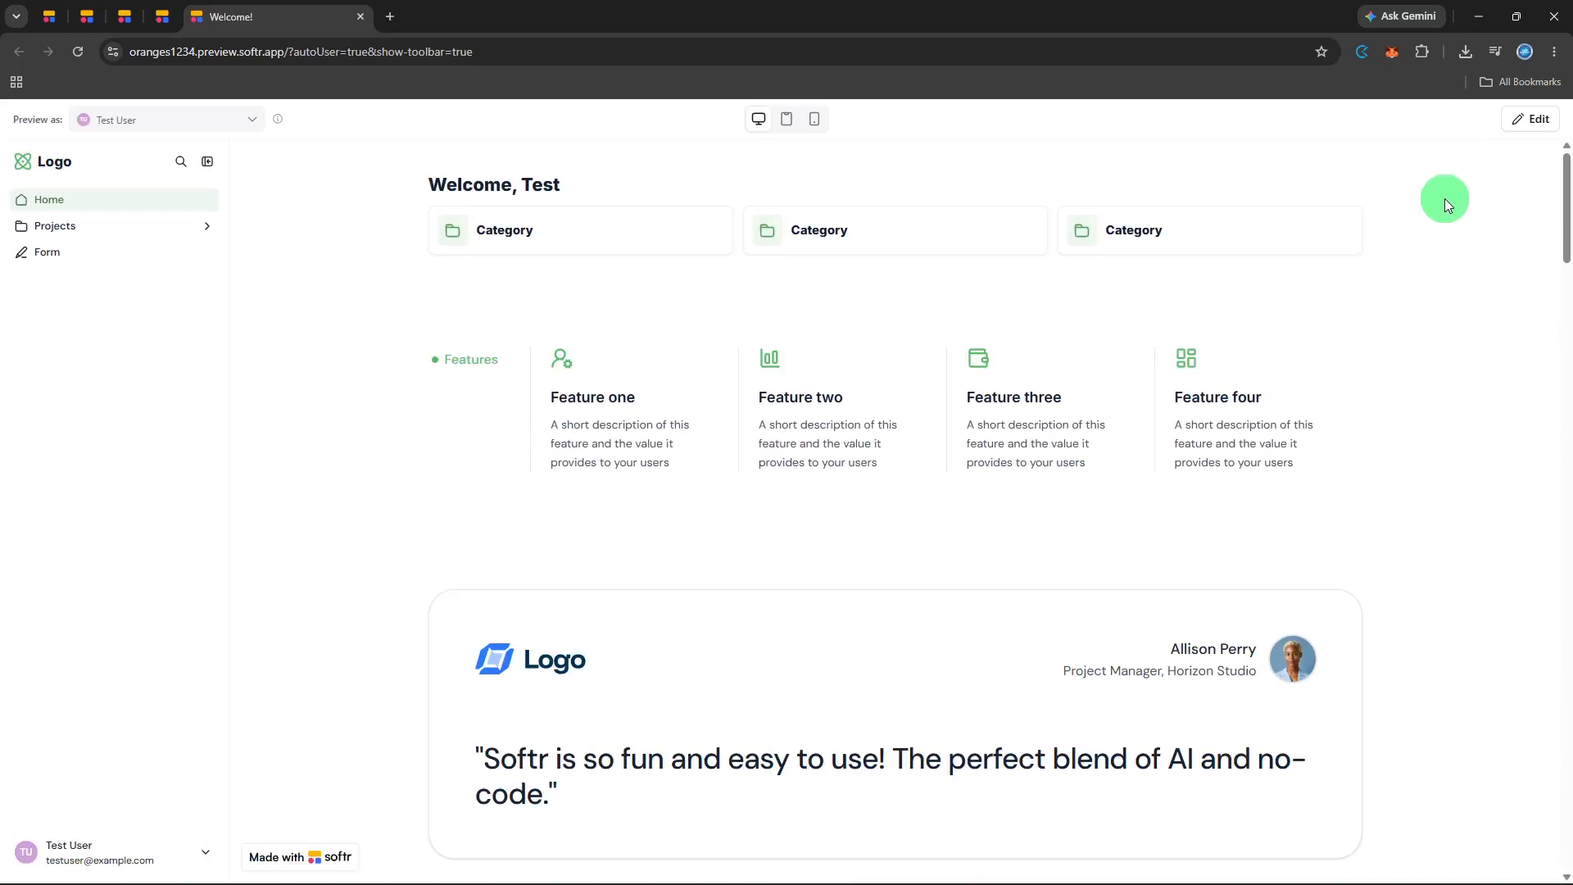
scroll(1447, 198, down, 8)
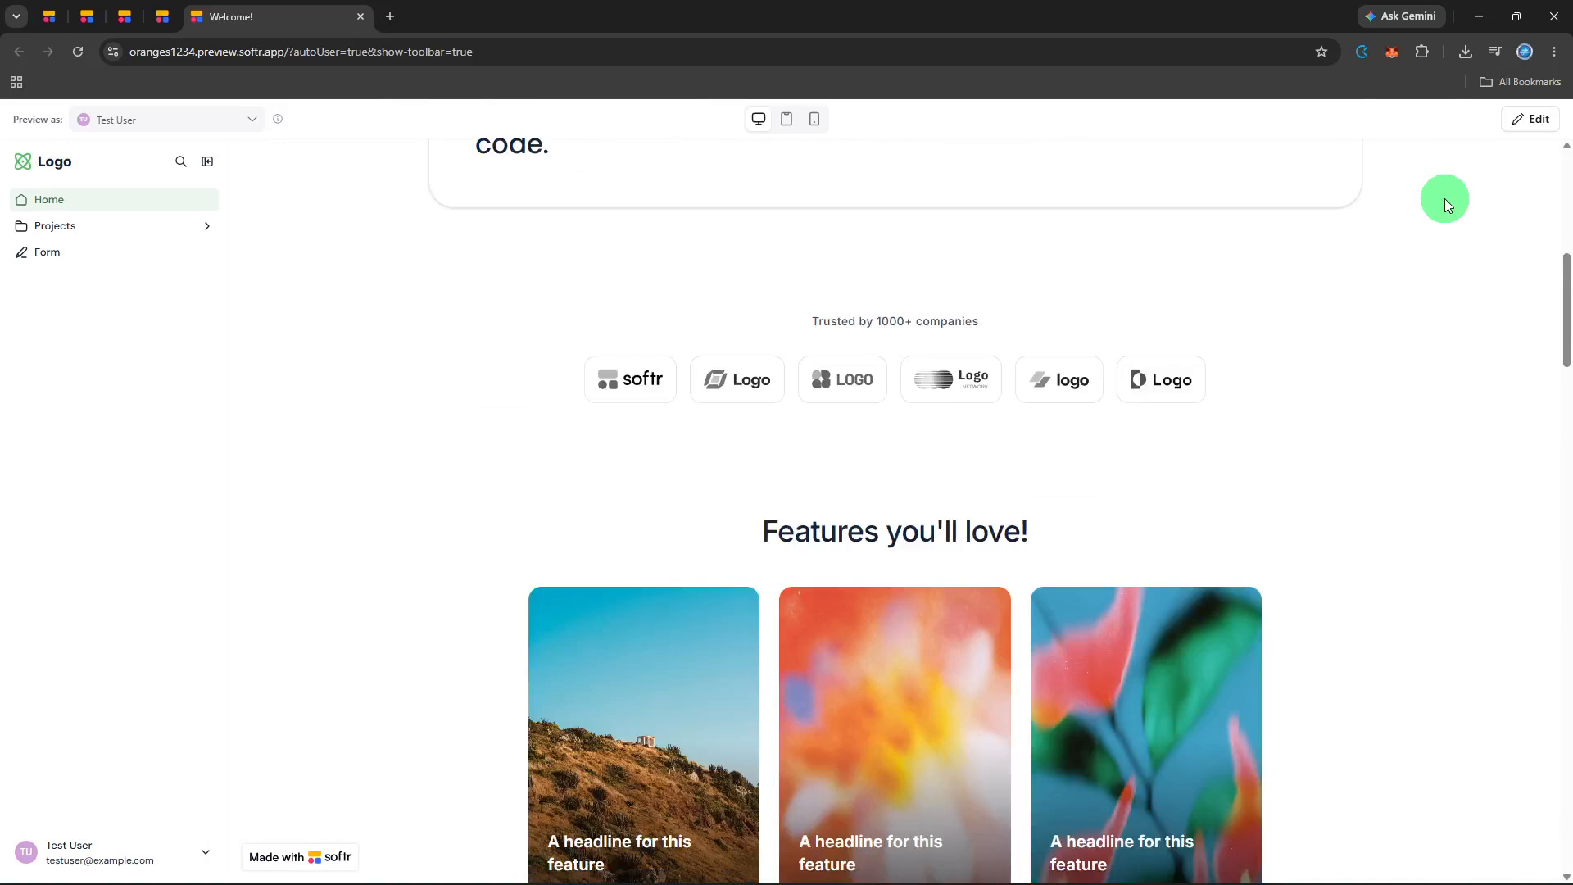
scroll(1446, 200, down, 3)
scroll(1445, 200, down, 4)
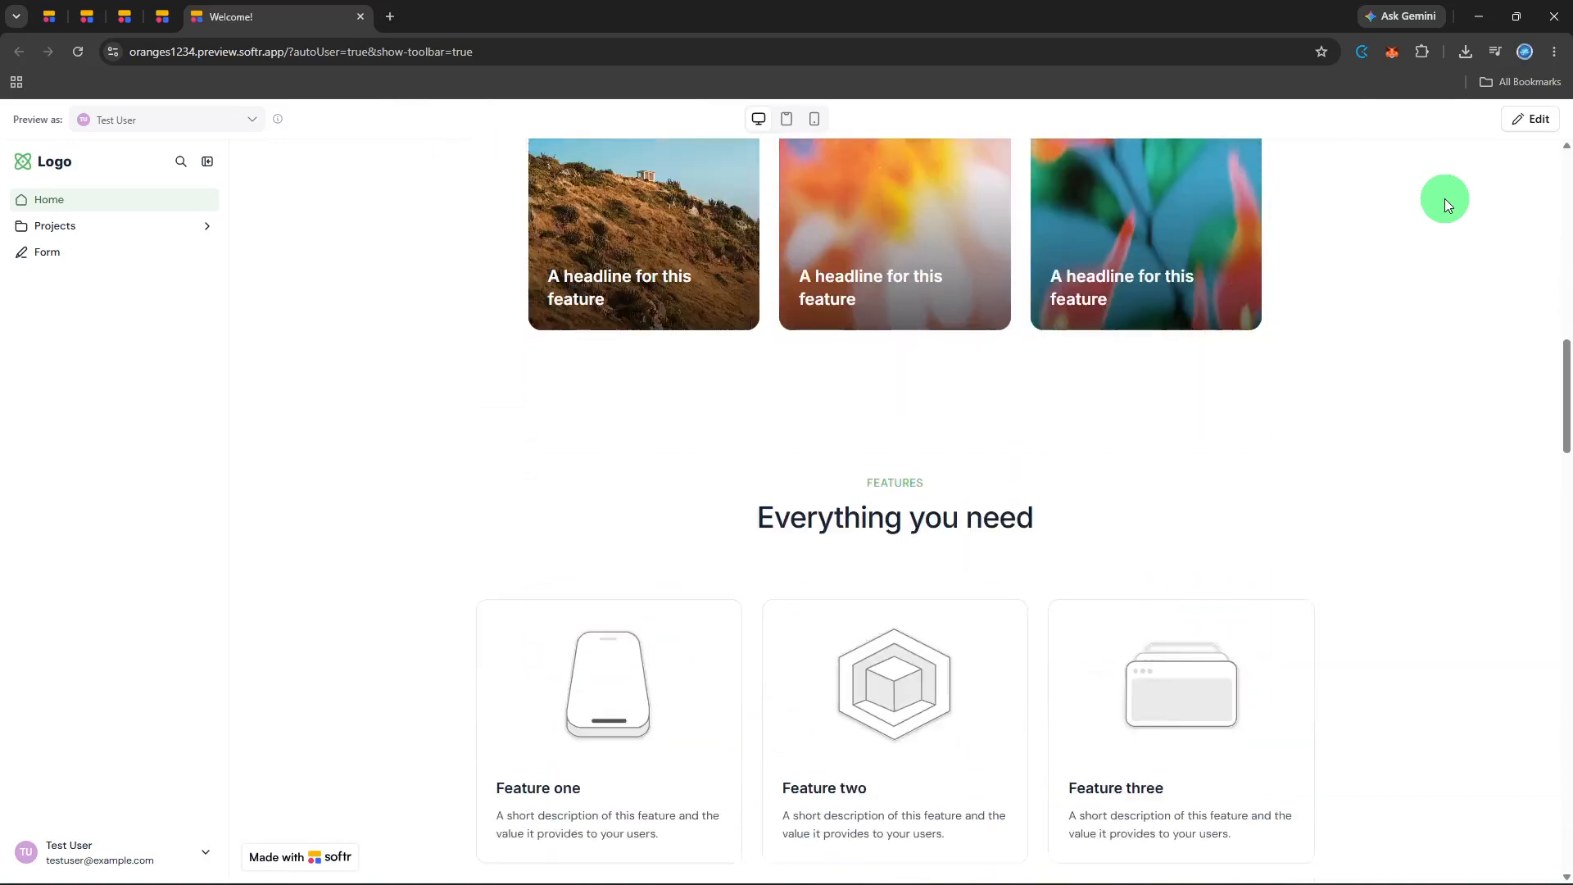
scroll(1445, 200, up, 3)
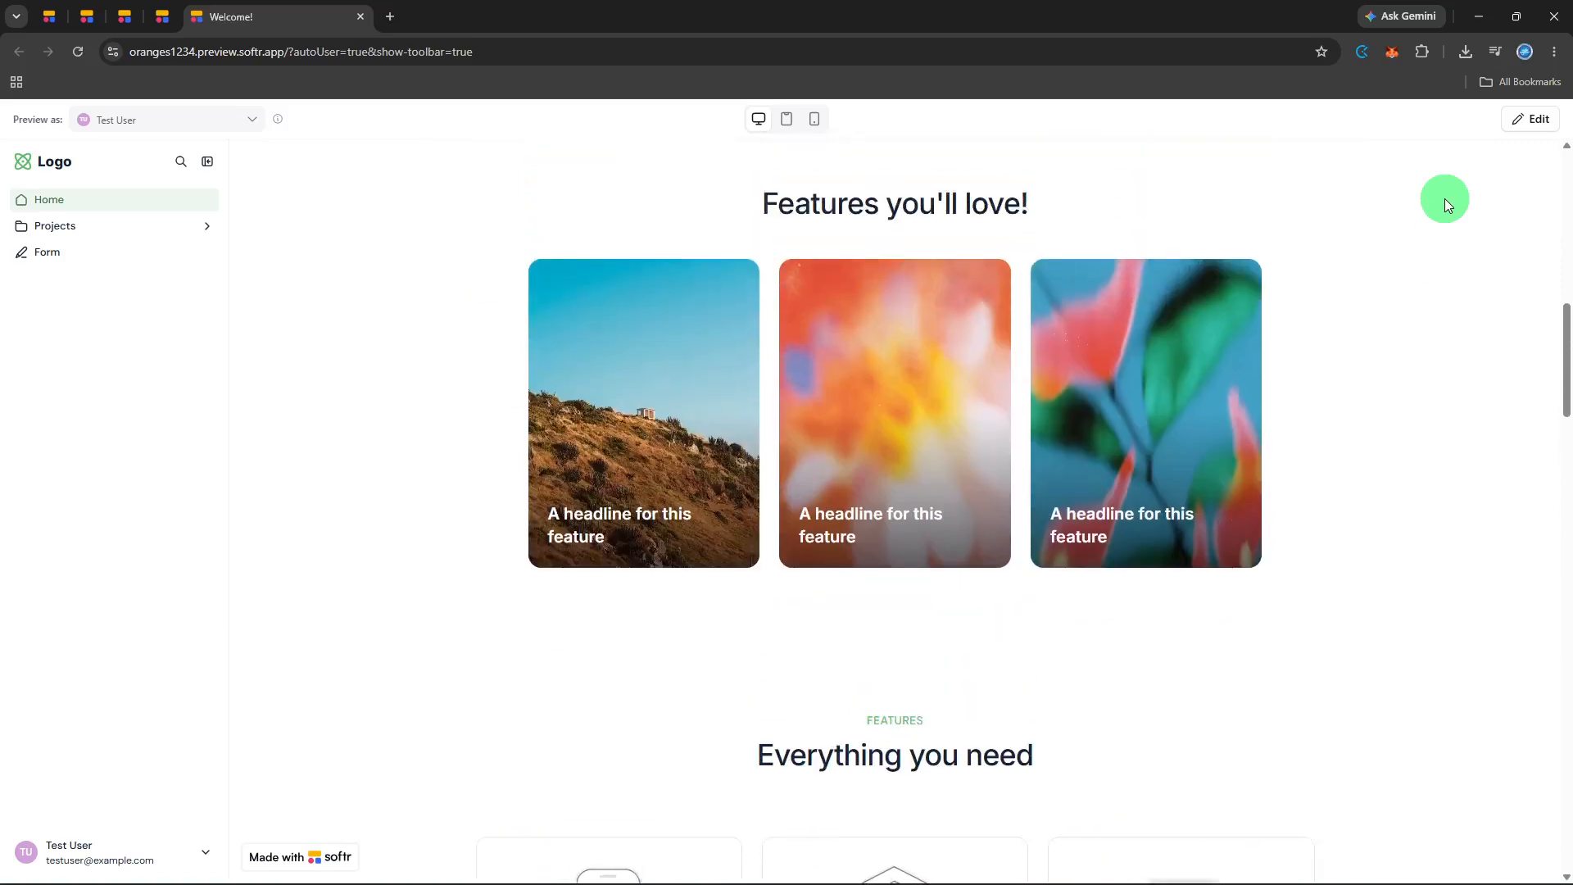
scroll(1444, 198, up, 4)
scroll(1446, 200, up, 4)
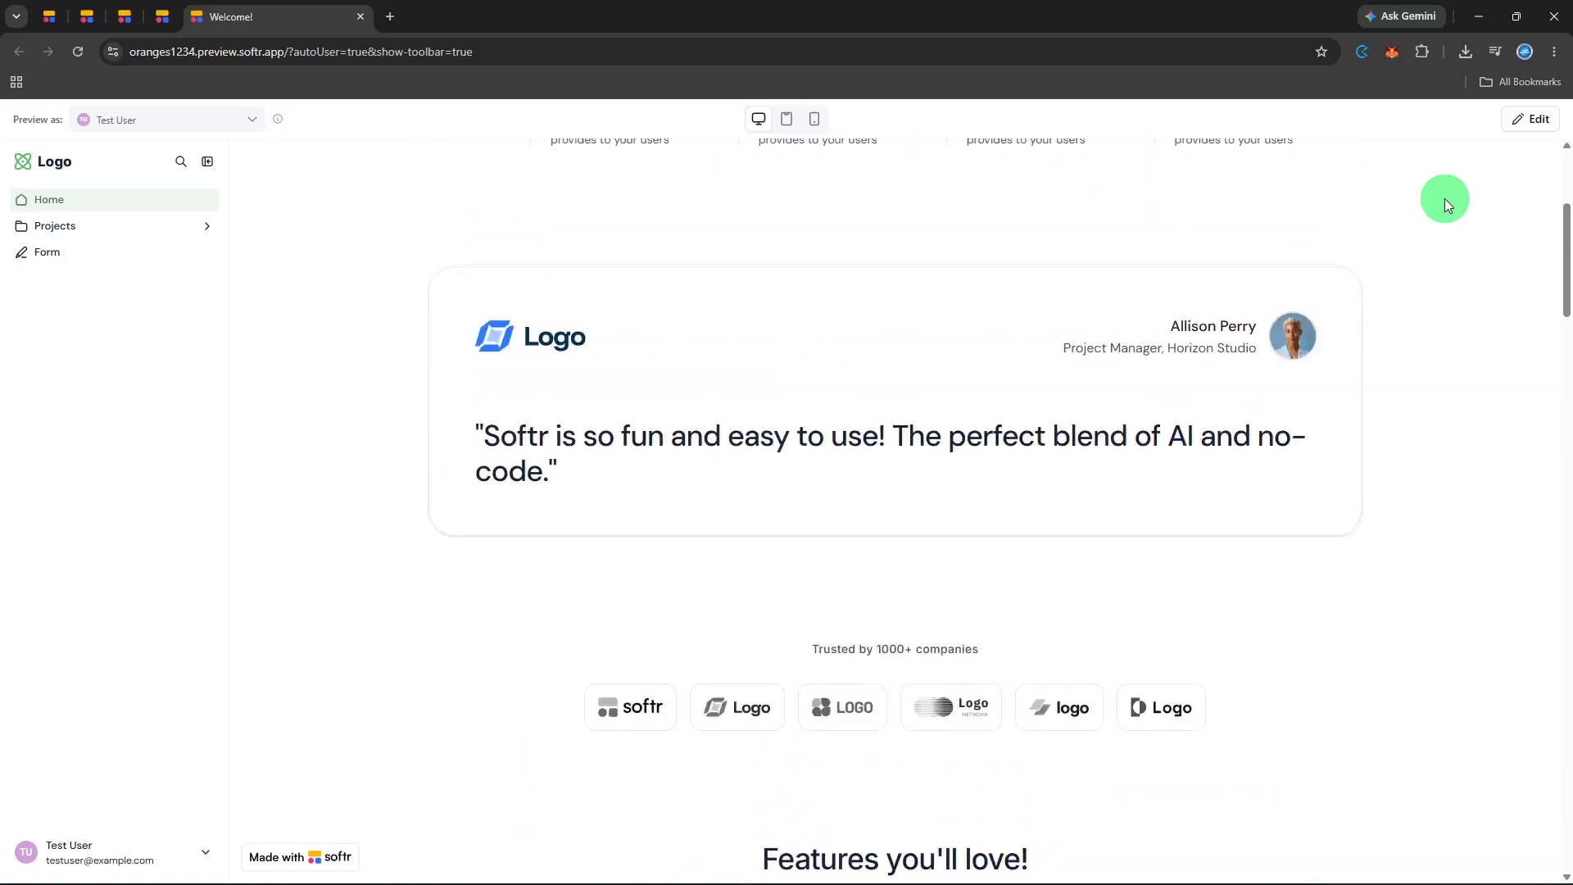
Return from the preview to the editor and publish the app's pending updates to its subdomain.
scroll(1446, 200, up, 4)
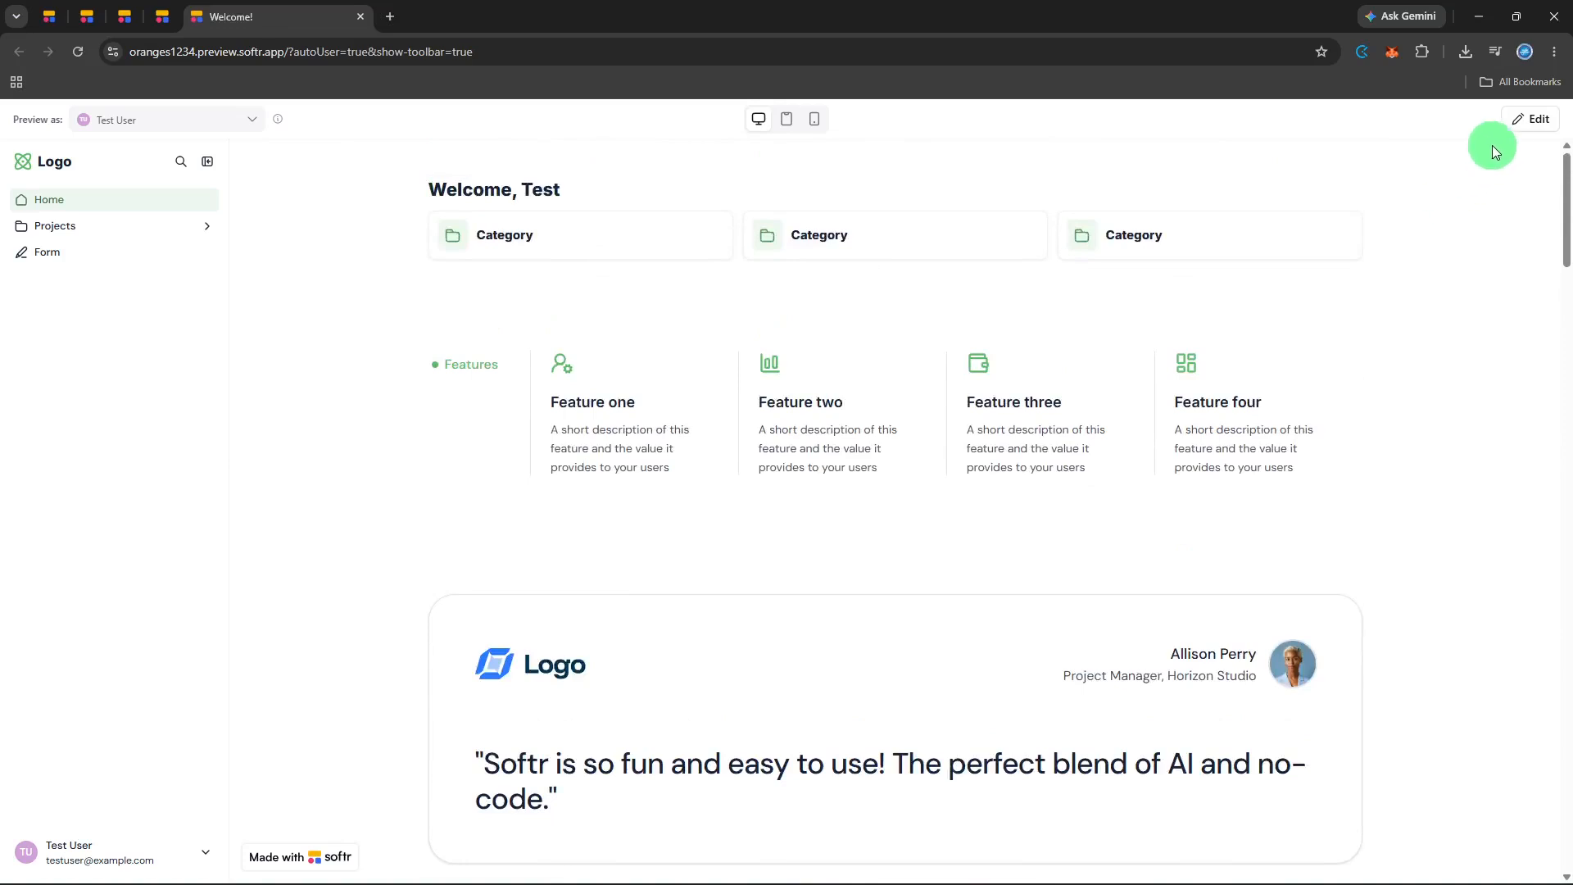
click(1517, 127)
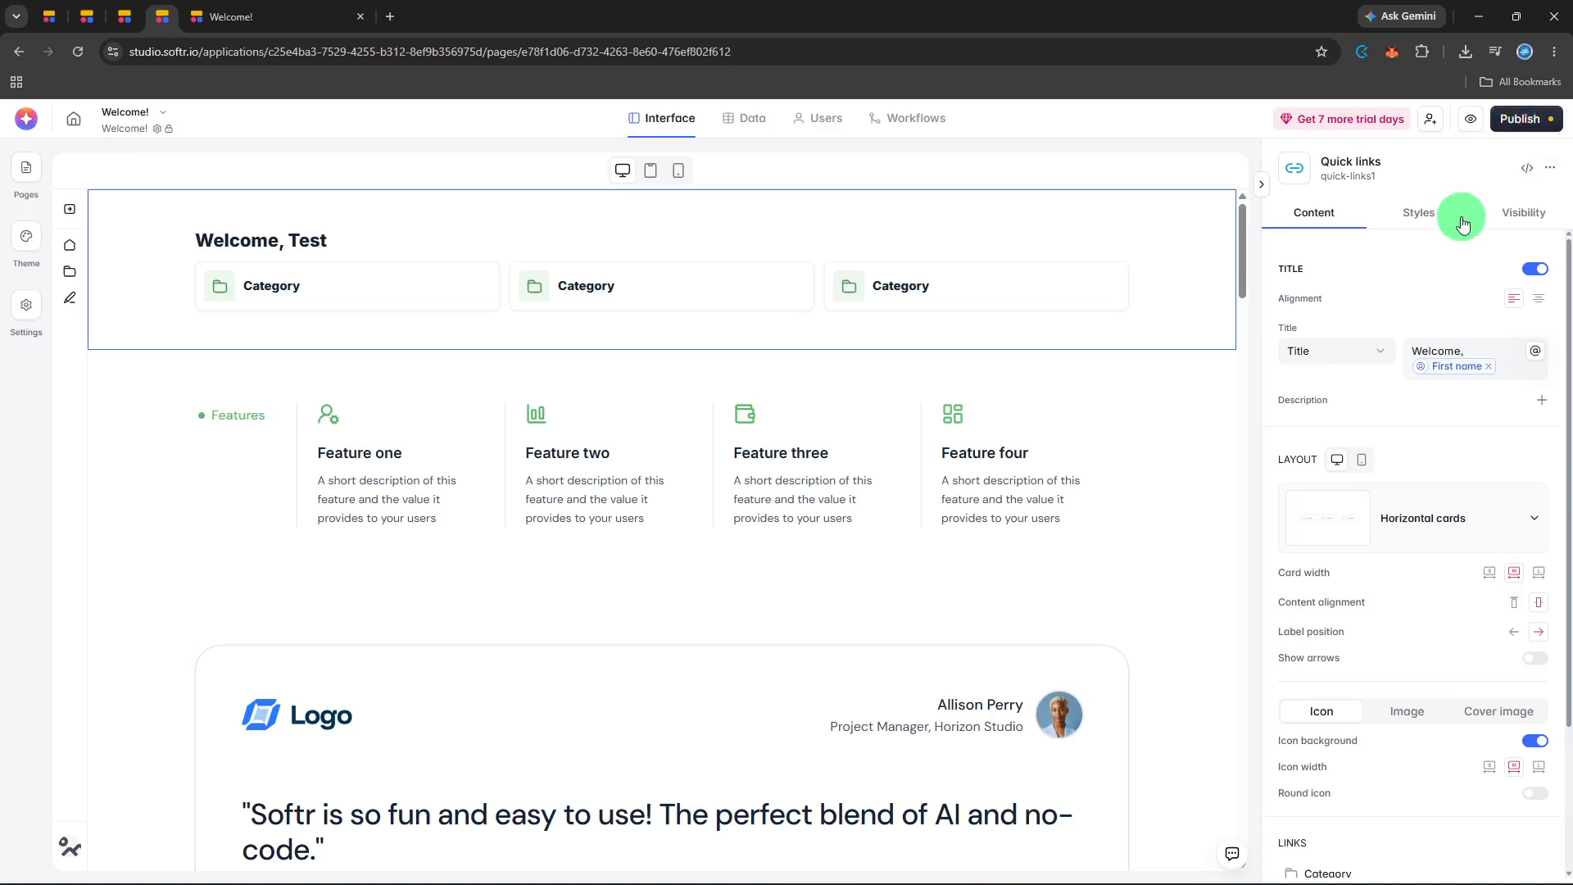
click(1522, 123)
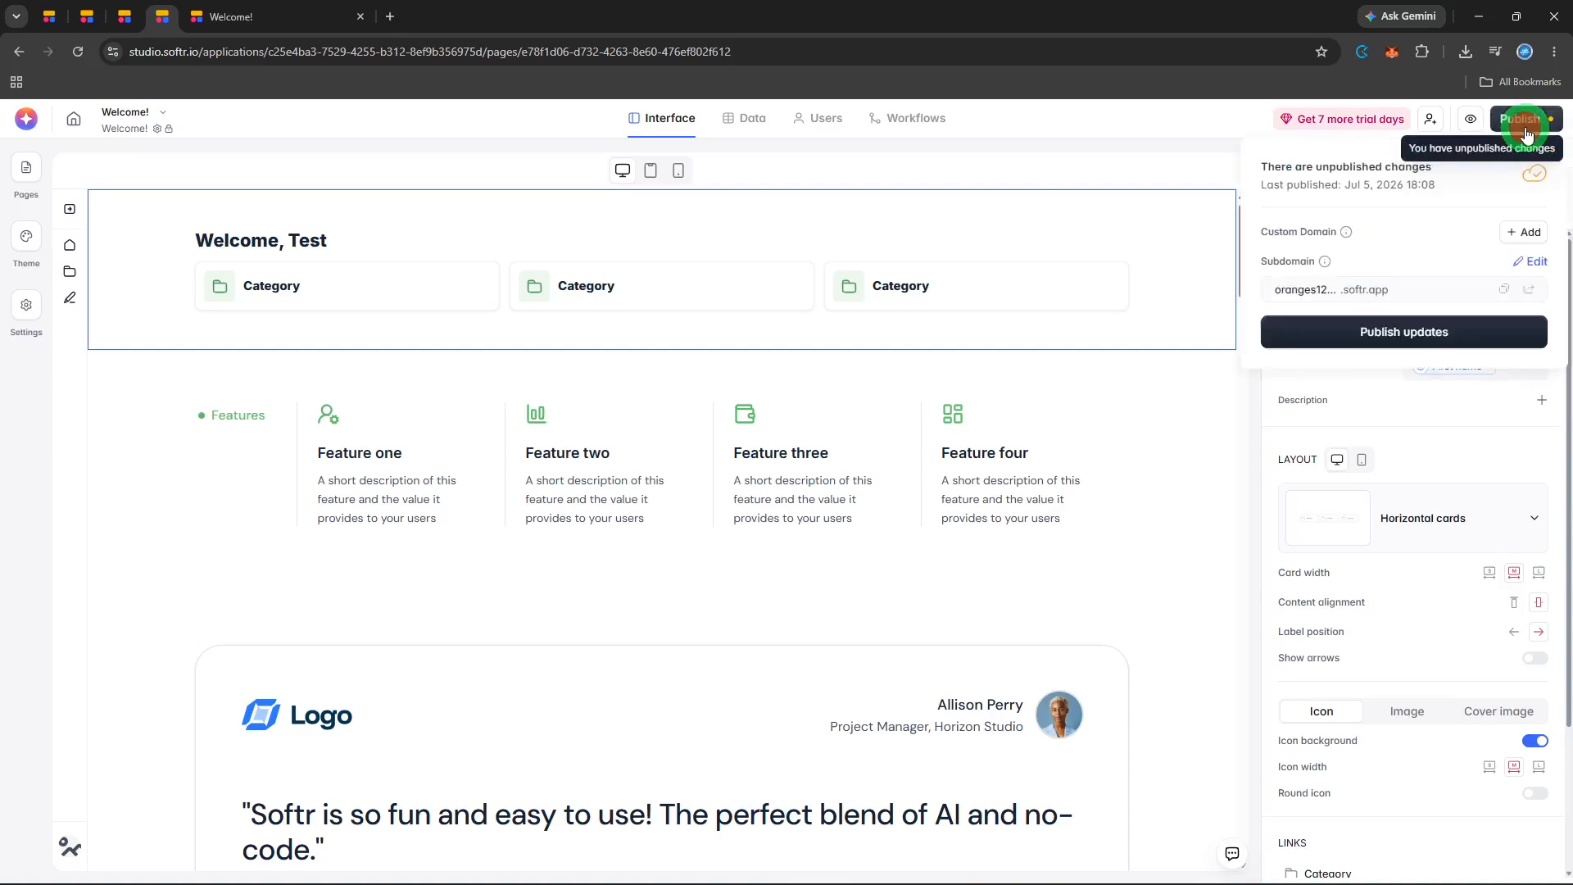
click(1484, 330)
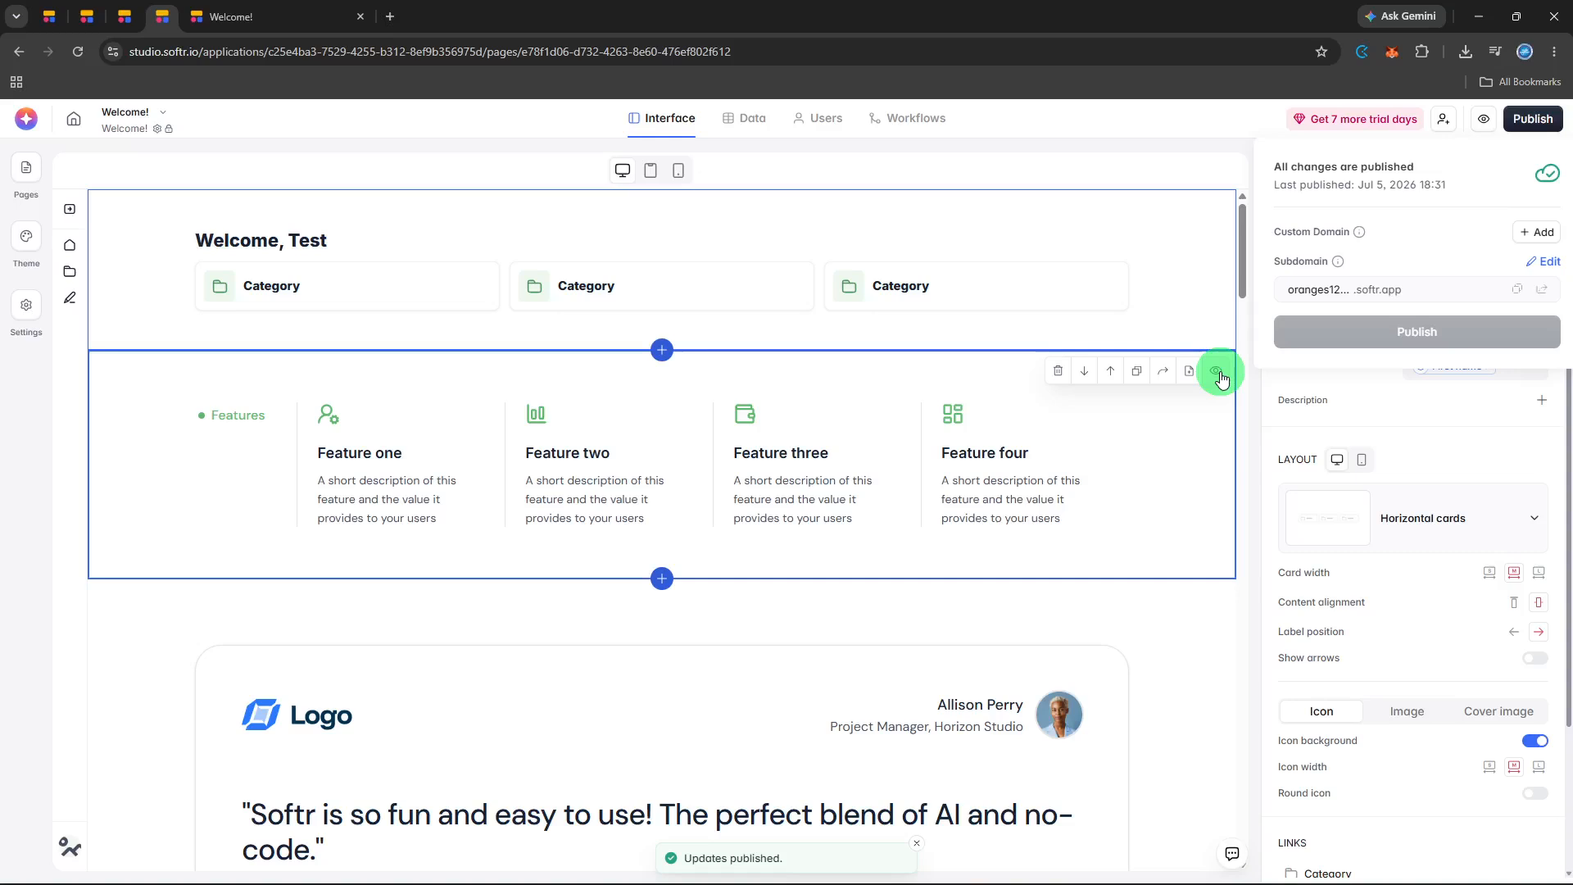
click(1219, 400)
Preview the app again and check the home page in the tablet and mobile layouts before returning to desktop.
click(1478, 129)
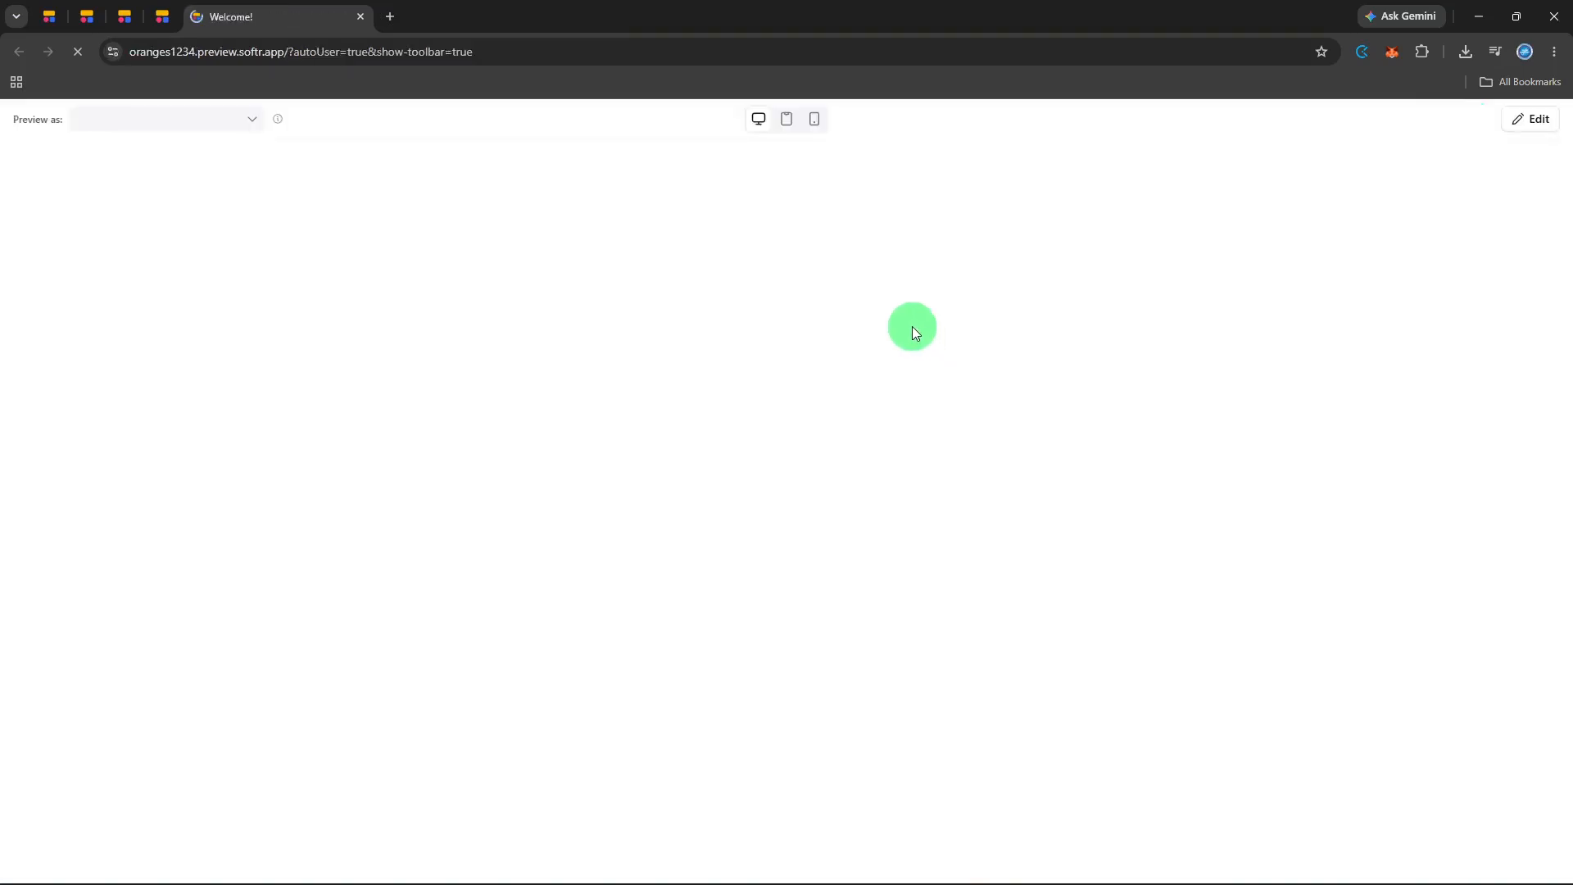
click(782, 125)
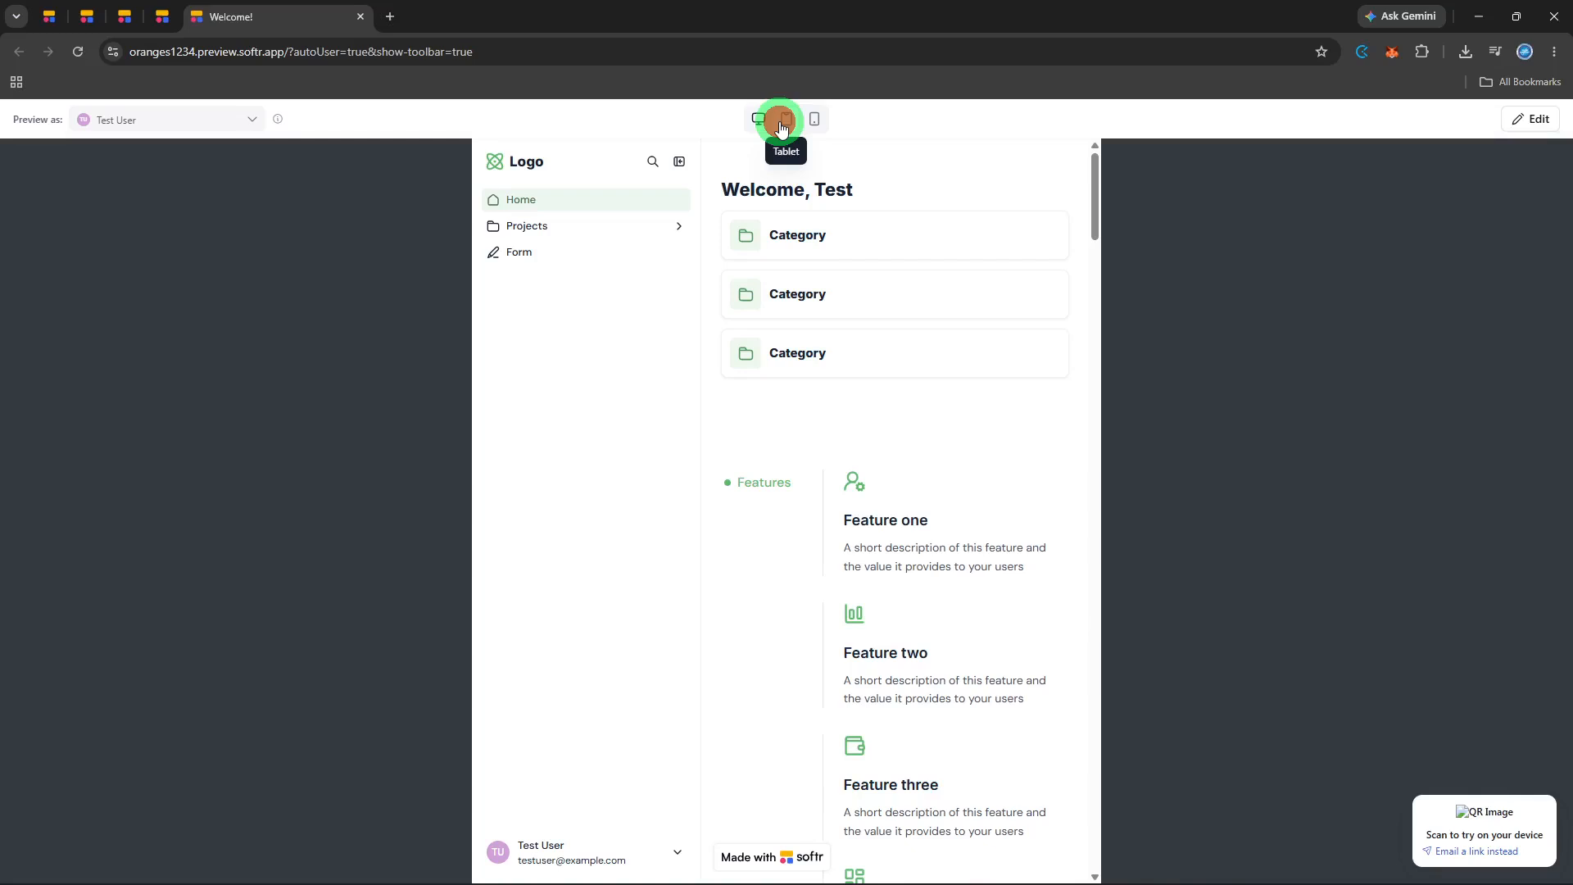
click(822, 124)
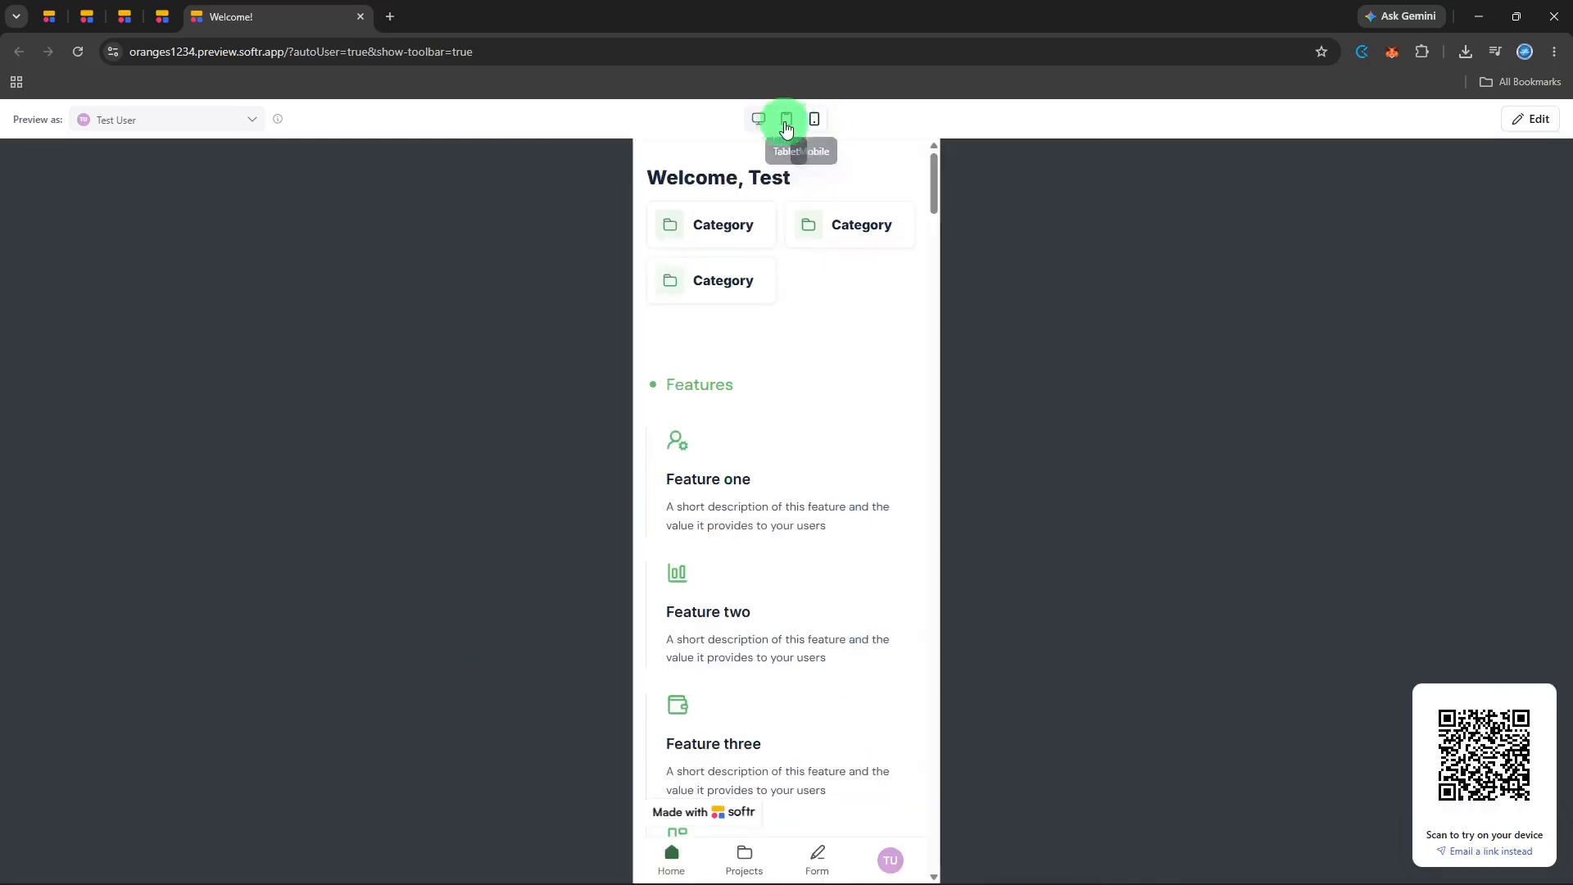
click(758, 129)
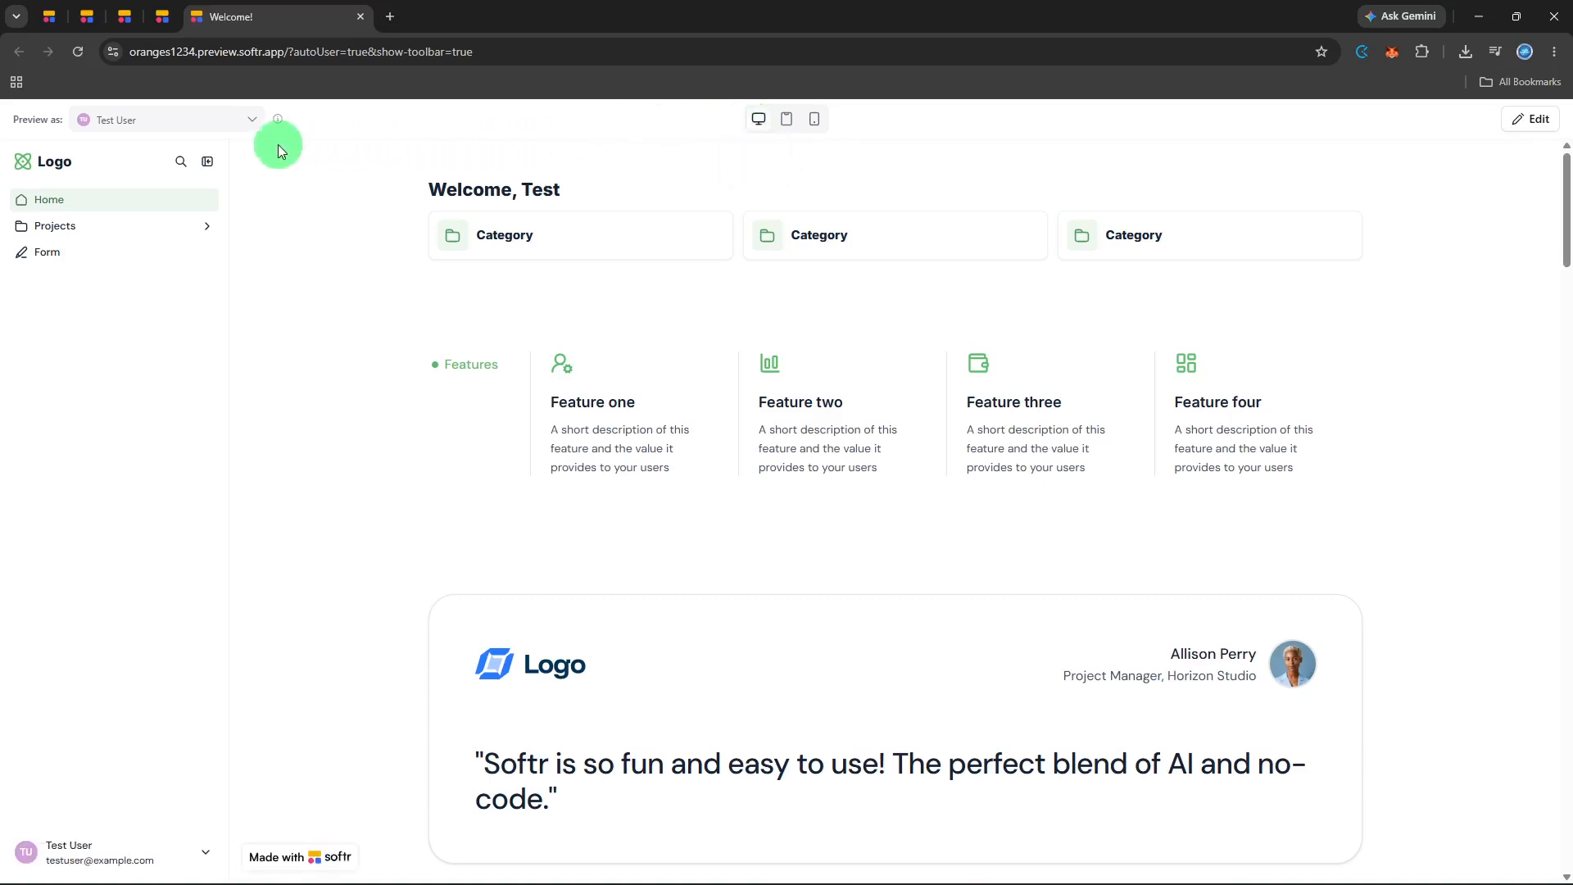
Review which users the app can be previewed as, keeping the current user, and look over the home page's blocks.
click(239, 117)
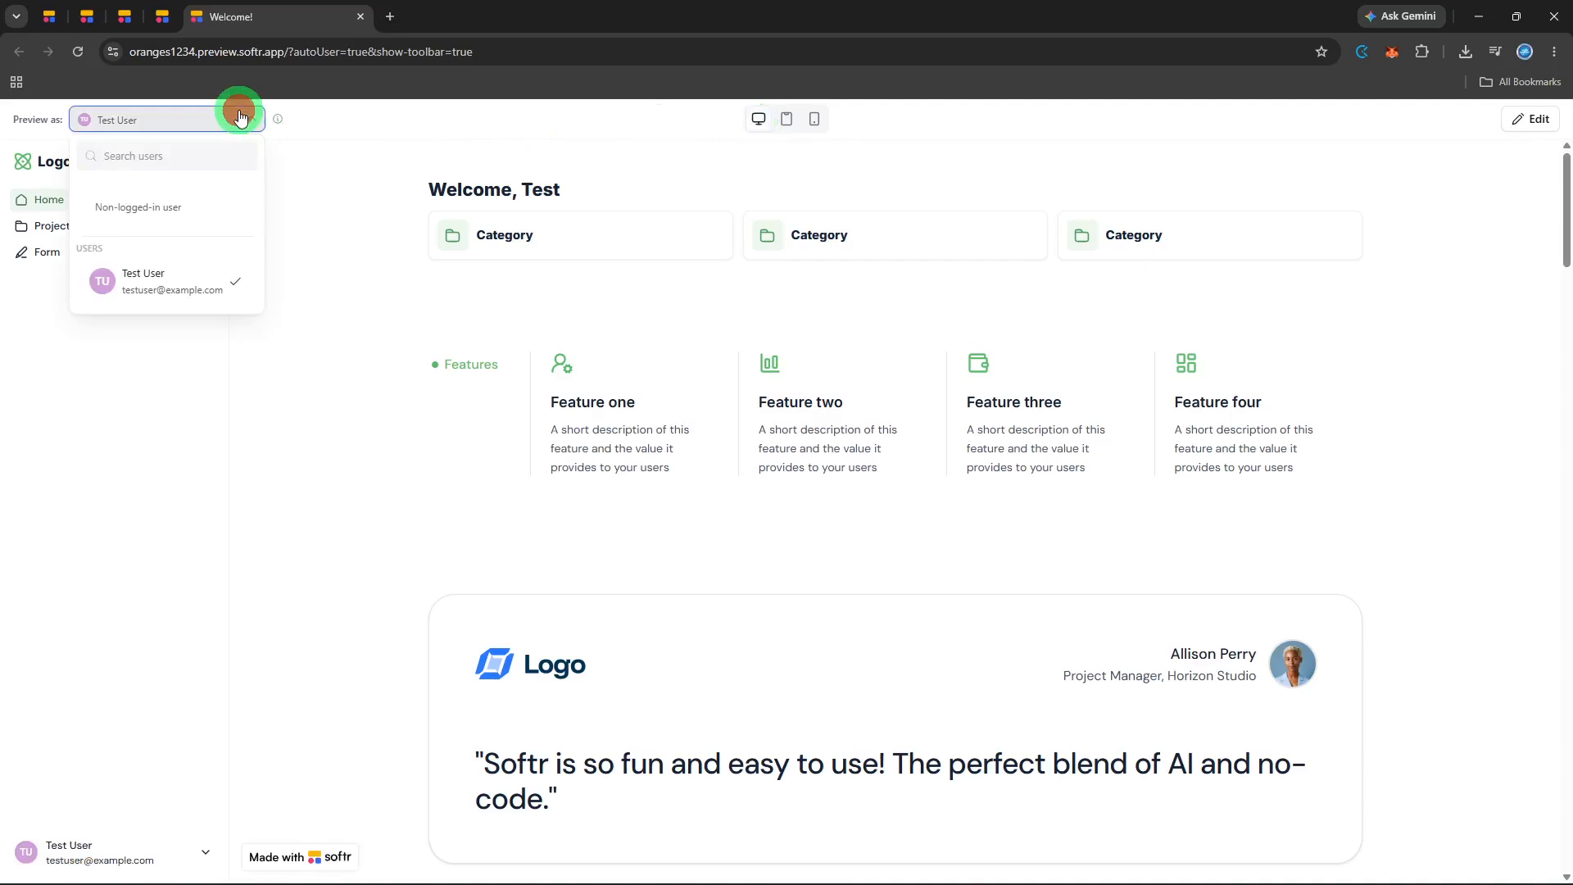
click(239, 117)
click(240, 117)
click(240, 117)
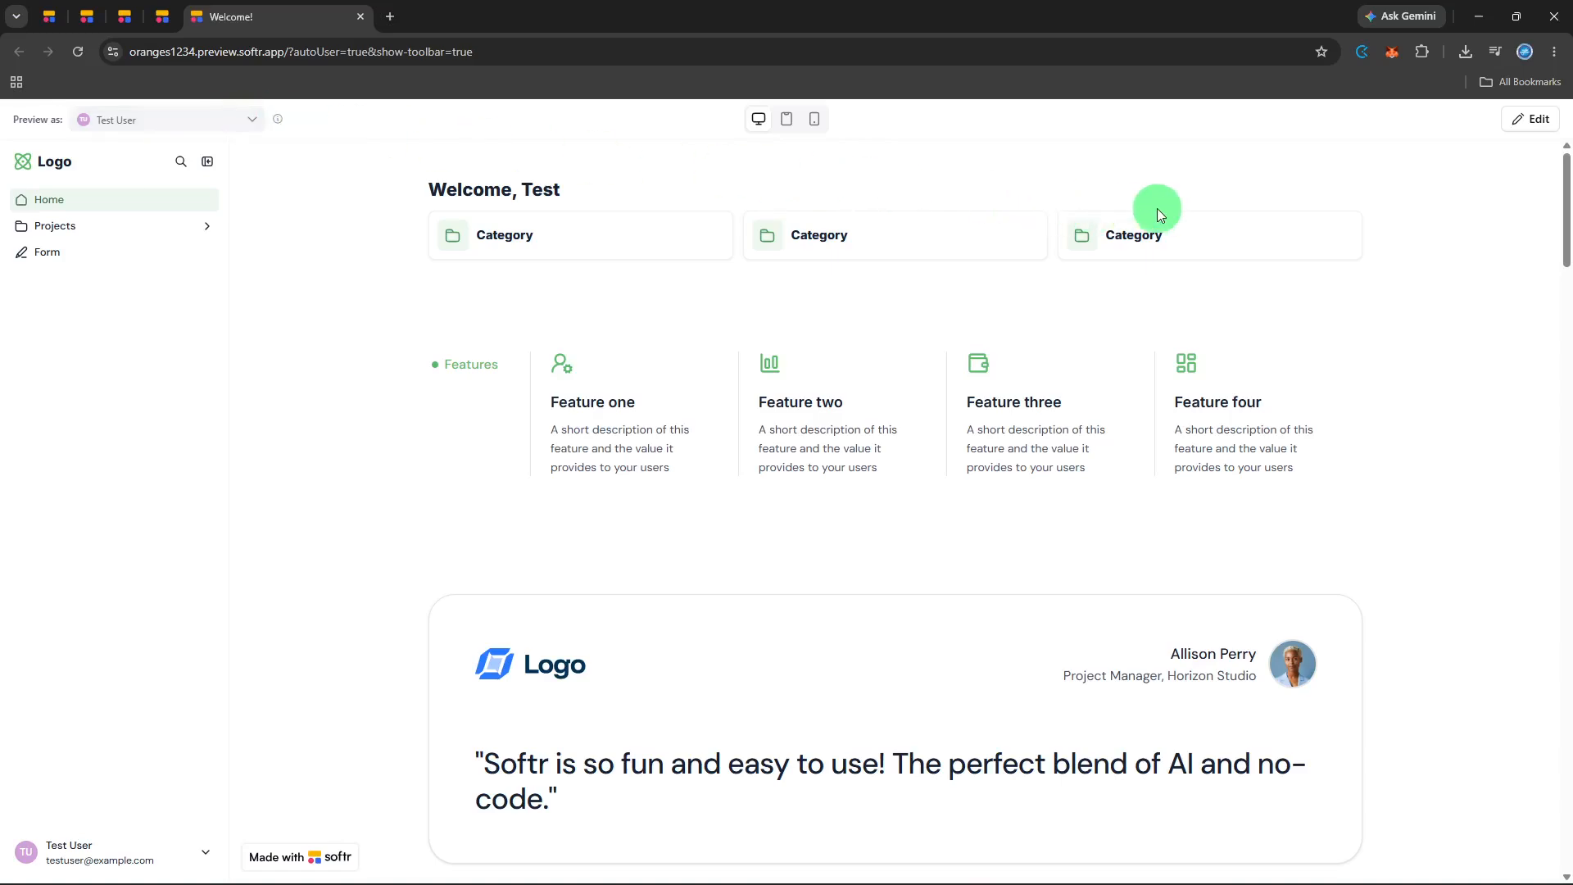
scroll(1157, 212, down, 5)
scroll(1157, 215, up, 5)
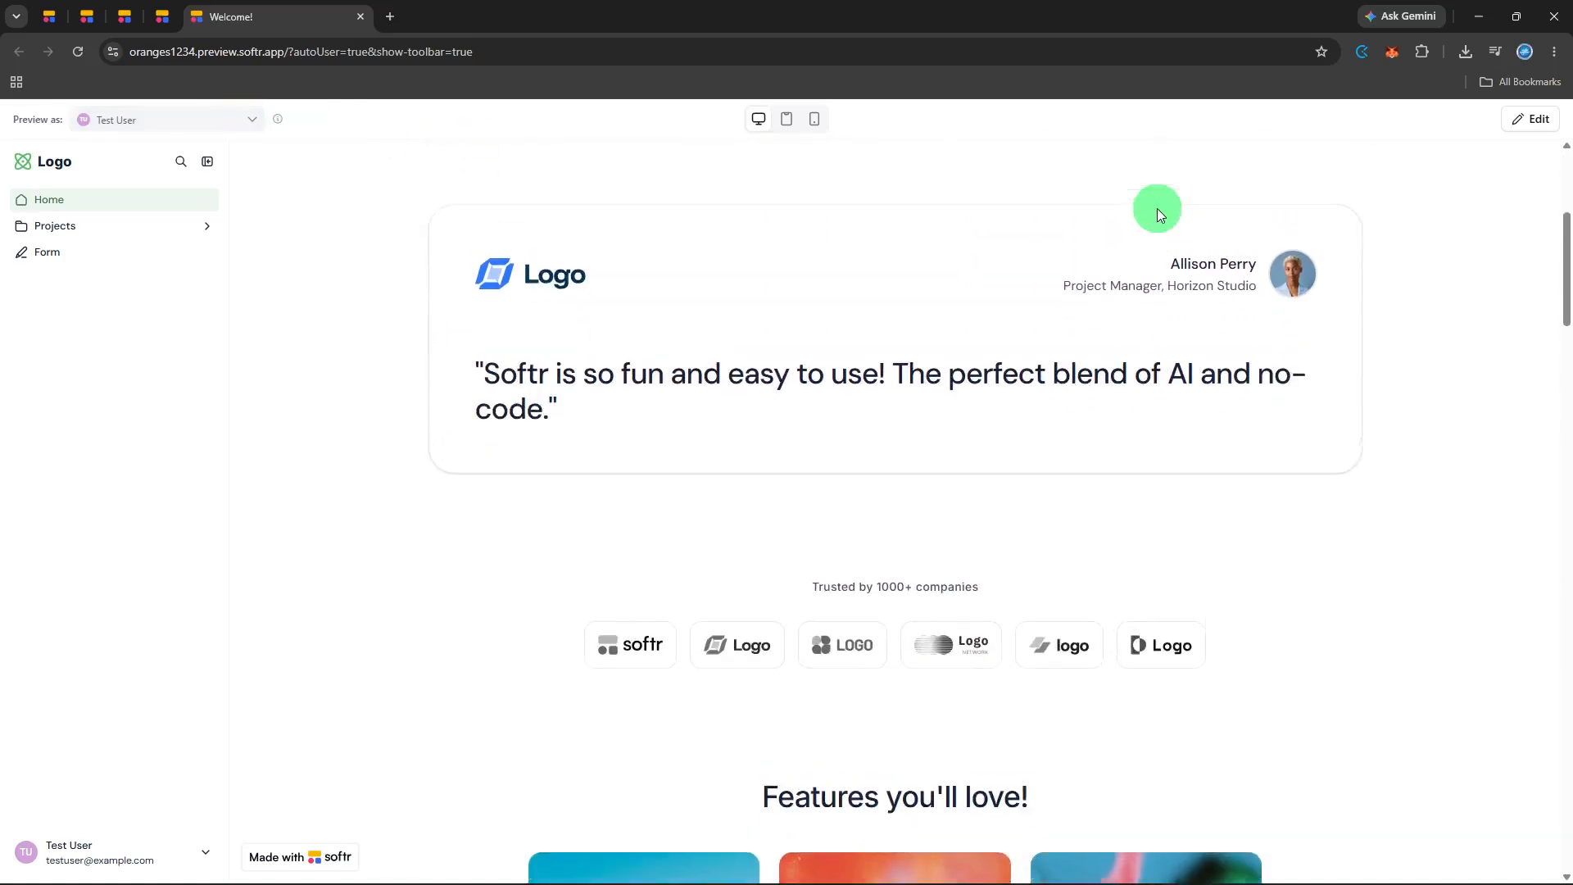